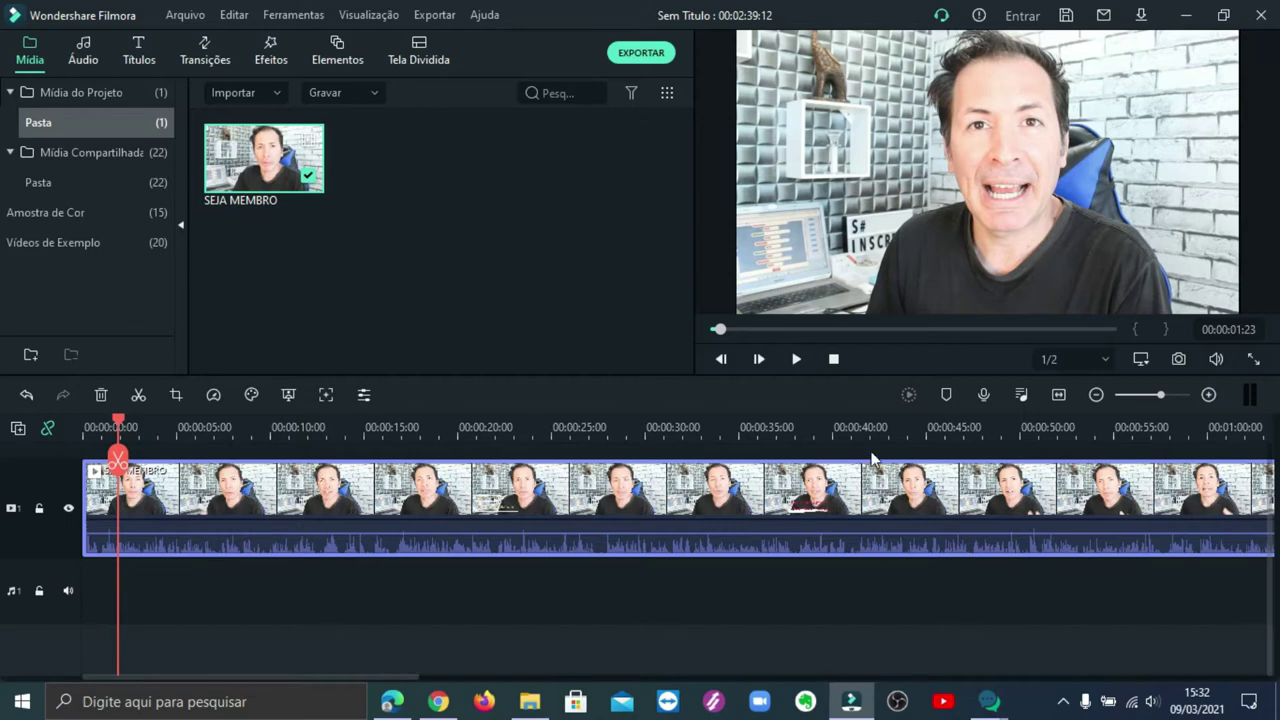
- Split the SEJA MEMBRO clip at 00:00:02:13 and 00:00:05:00 to isolate a short segment
left_click(797, 359)
left_click(799, 359)
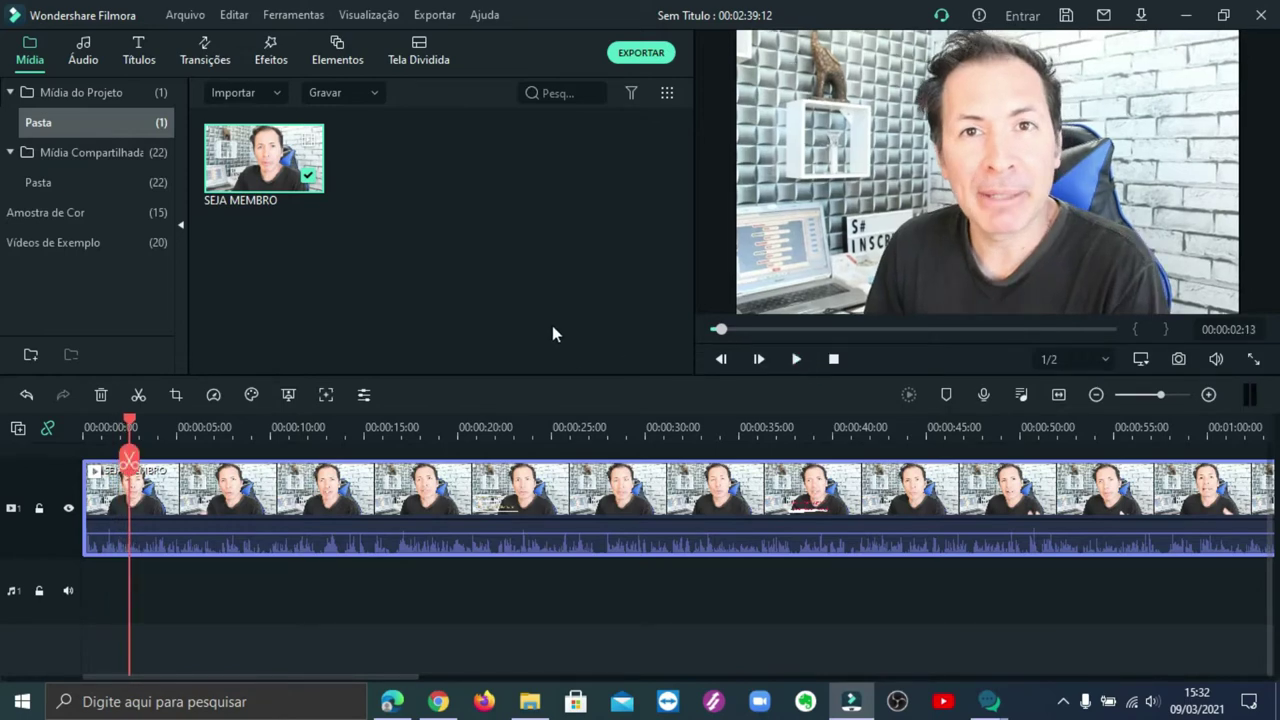
left_click(129, 458)
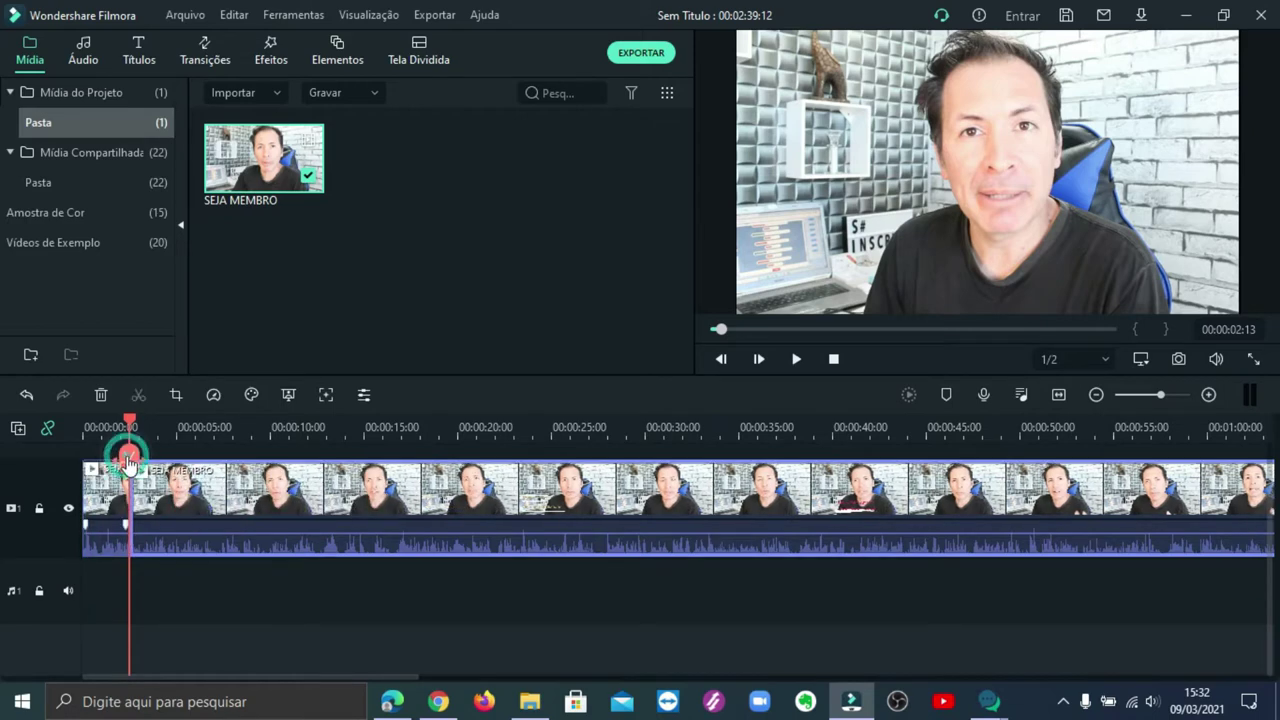
left_click_drag(129, 458, 176, 458)
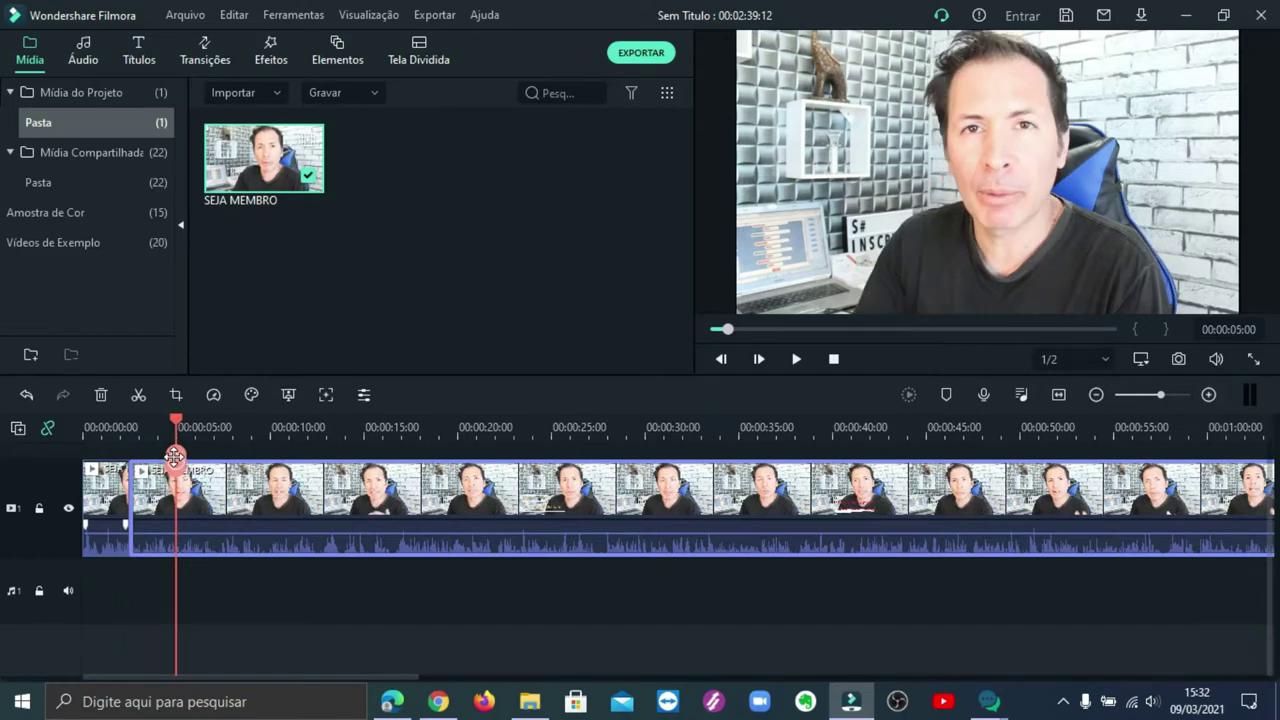
left_click(176, 459)
- Apply Pan and Zoom to the isolated segment, enlarging the end frame around the presenter to 1692 x 952
left_click(175, 394)
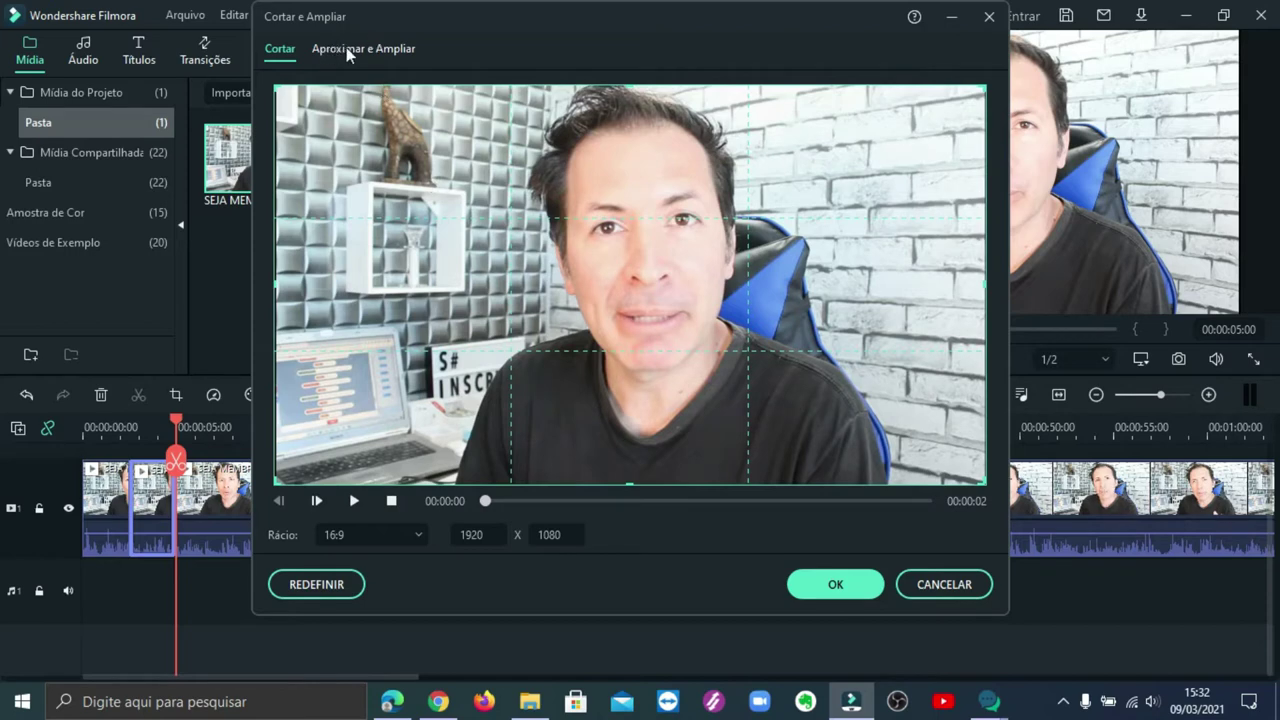
left_click(384, 47)
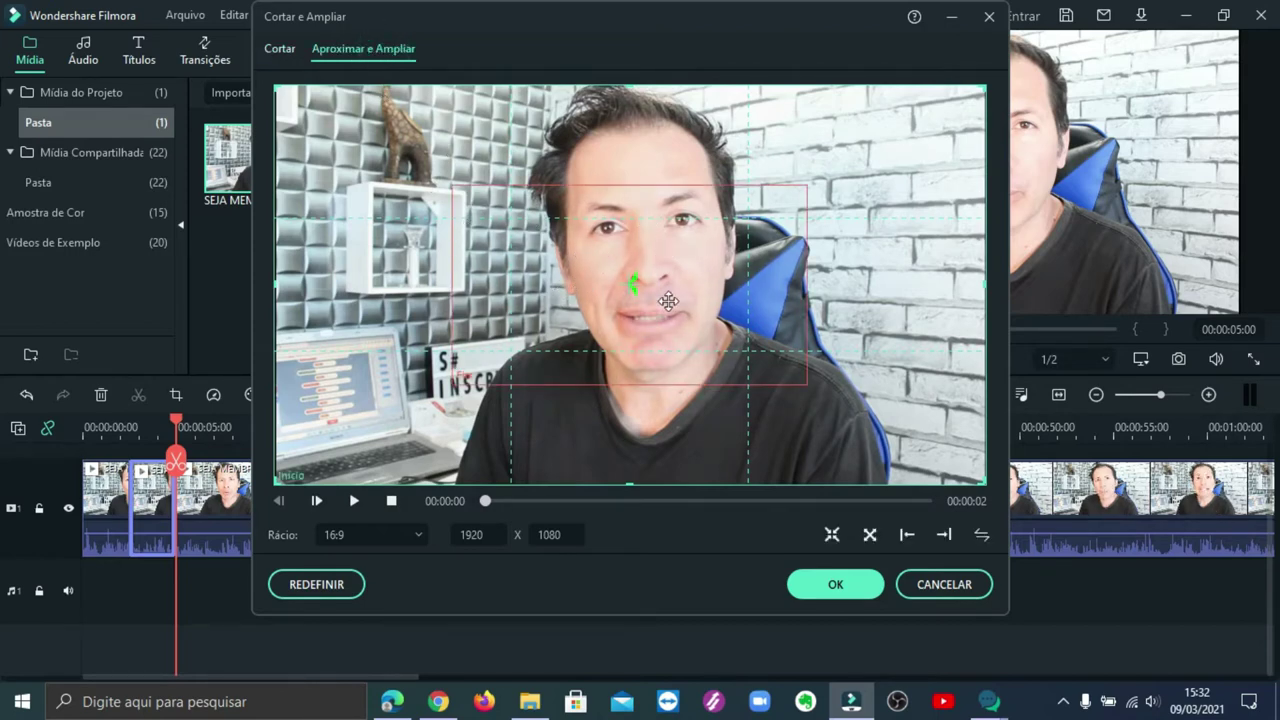
left_click(581, 268)
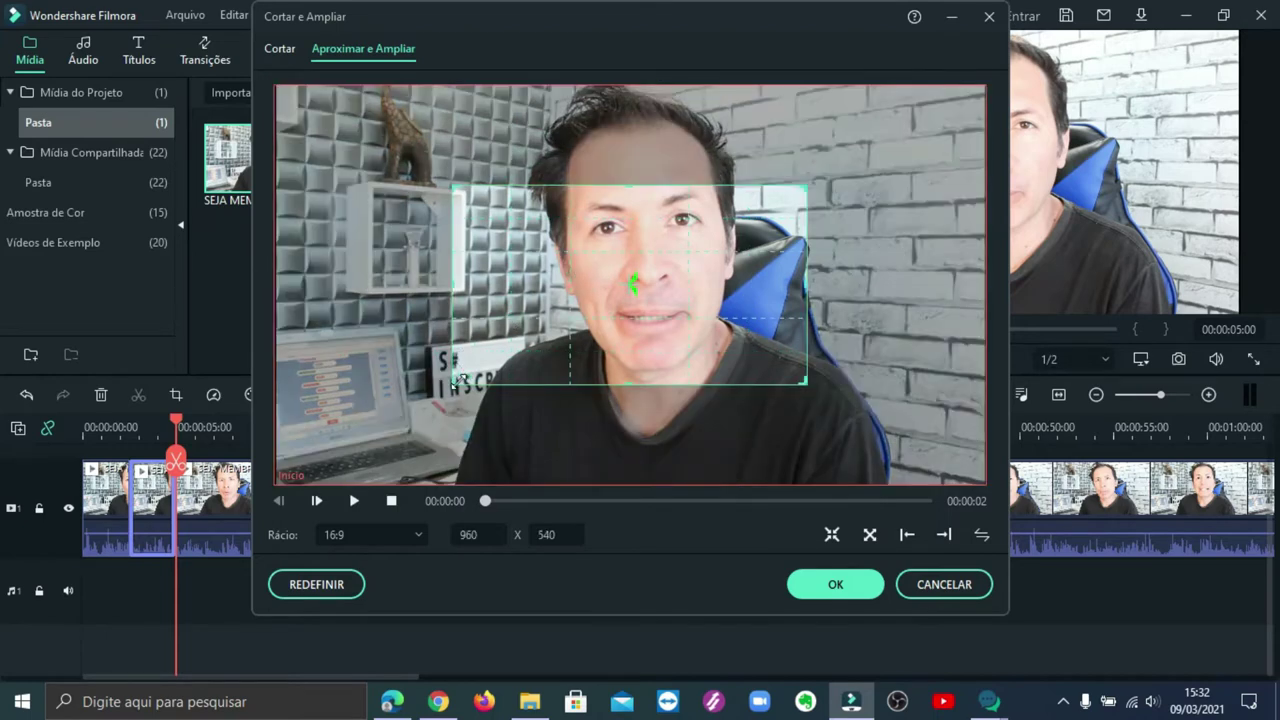
left_click_drag(455, 380, 330, 451)
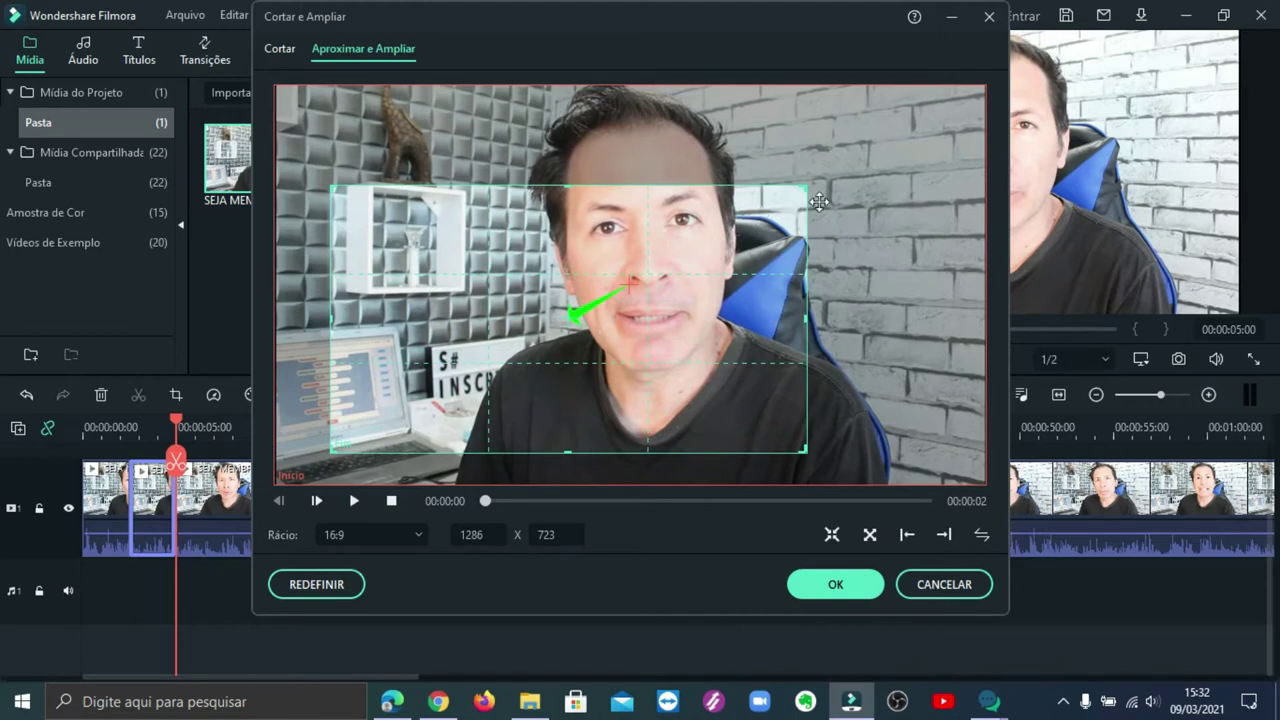
left_click_drag(806, 186, 958, 58)
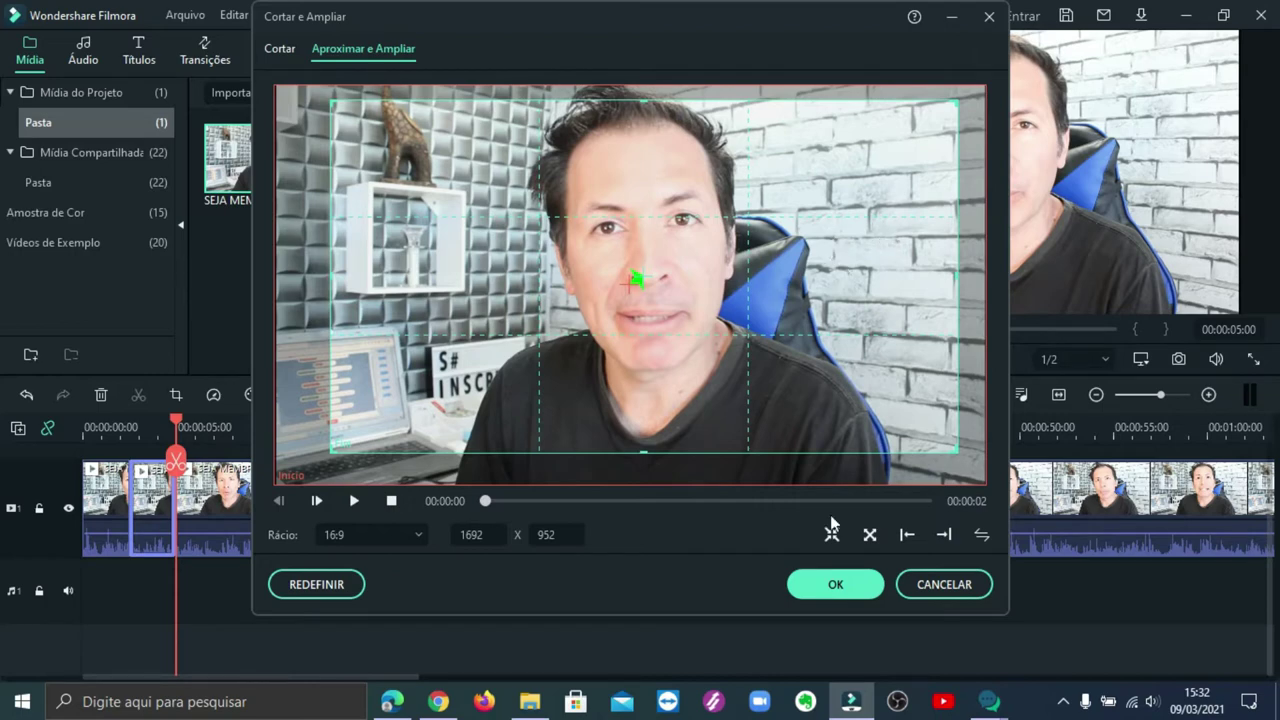
left_click(836, 585)
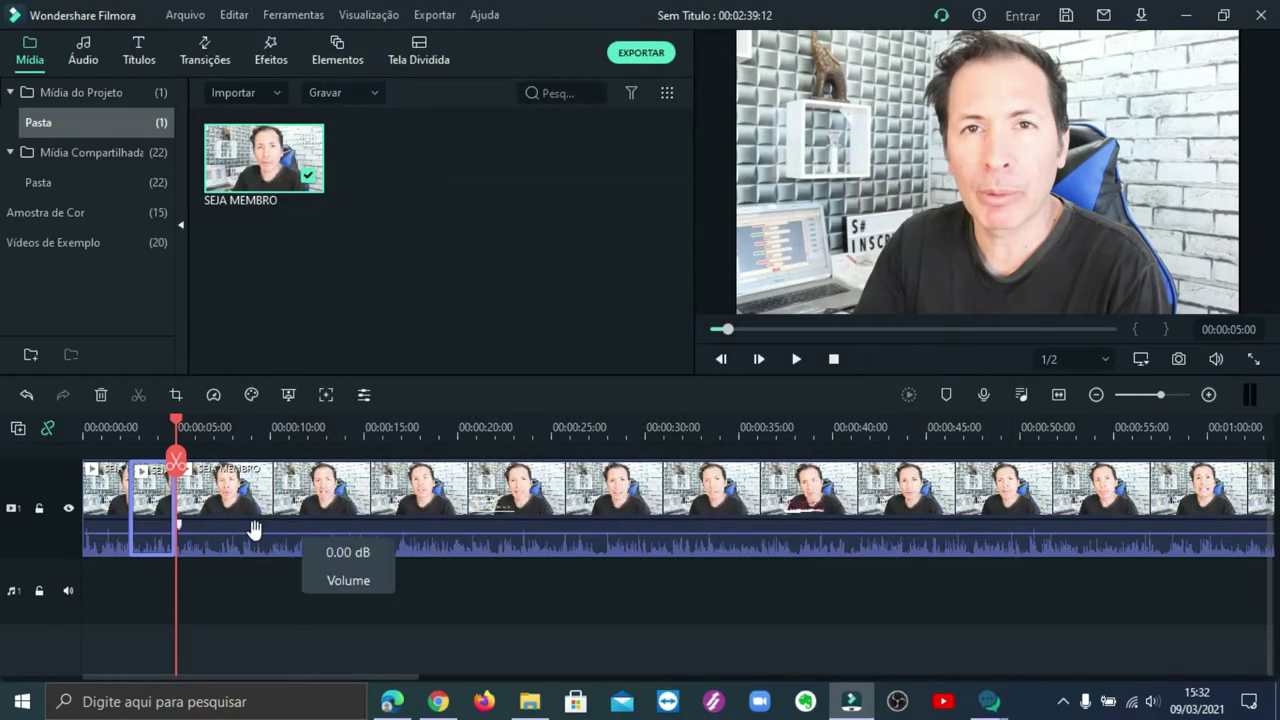
- Play the timeline through the zoomed segment to examine the gradual zoom-in and the return to full frame
left_click_drag(176, 462, 116, 466)
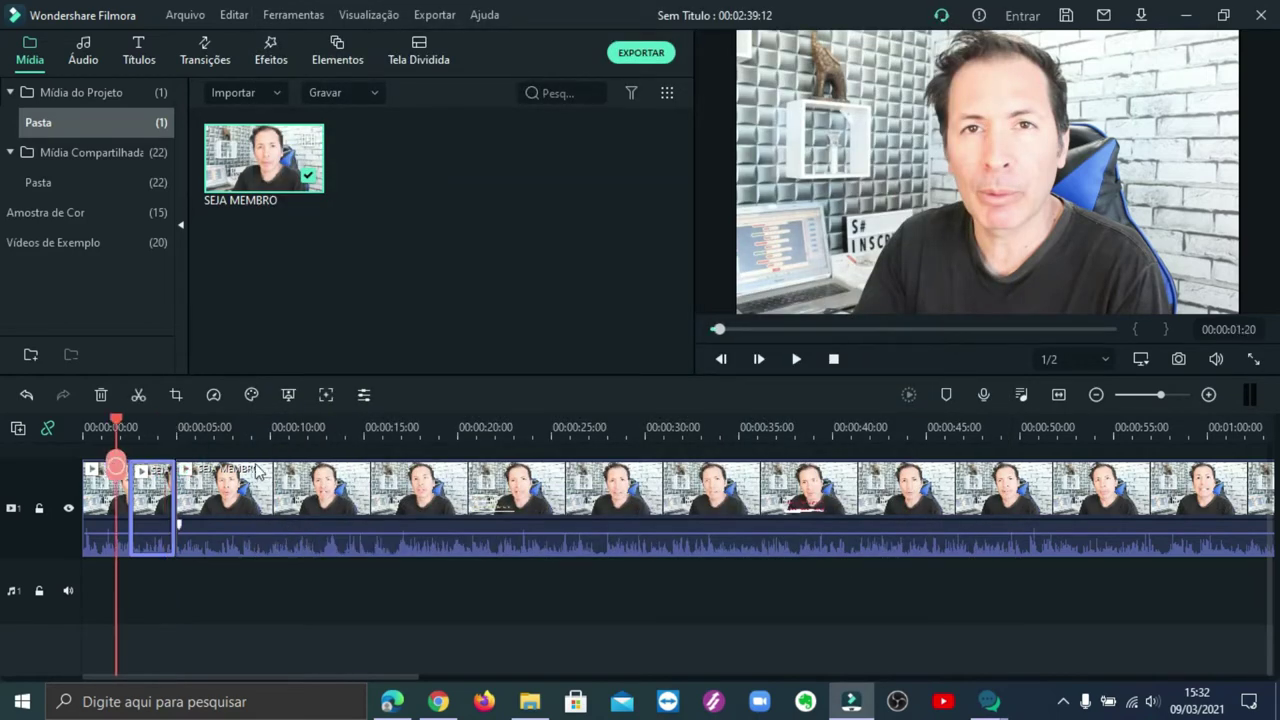
left_click(798, 358)
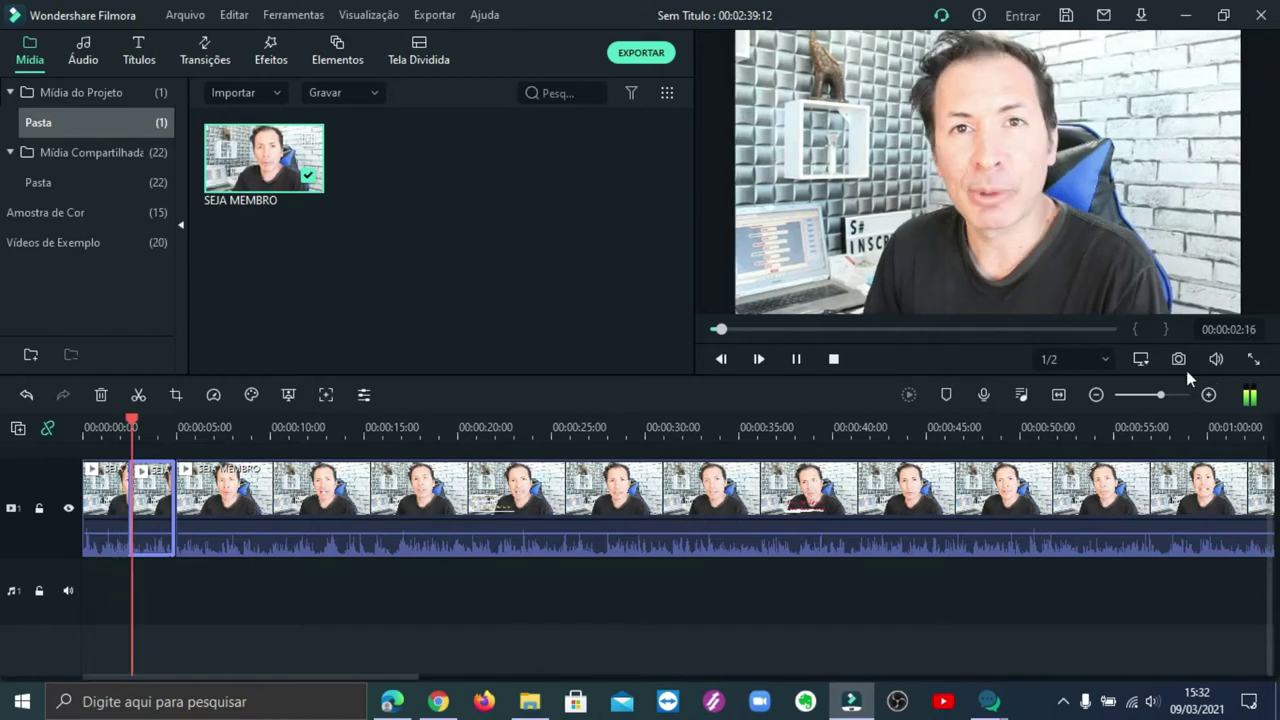
mouse_move(1213, 361)
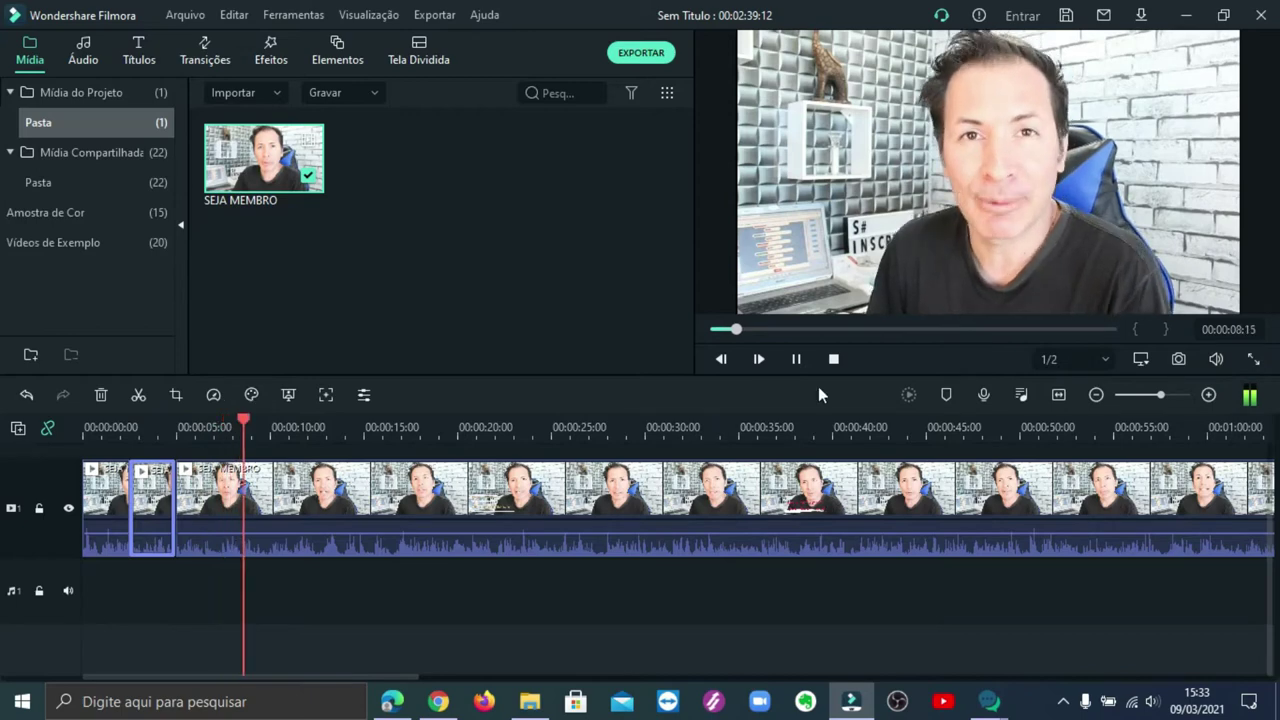
left_click(797, 361)
left_click_drag(255, 423, 130, 428)
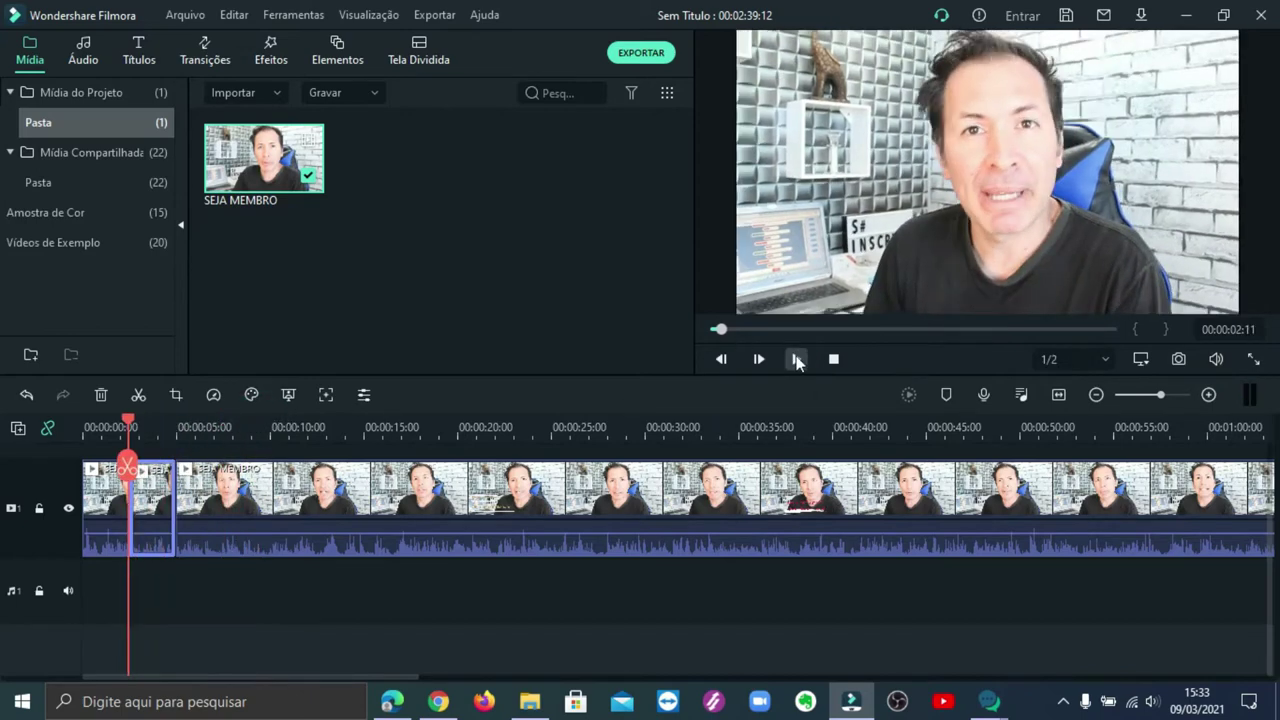
left_click(797, 361)
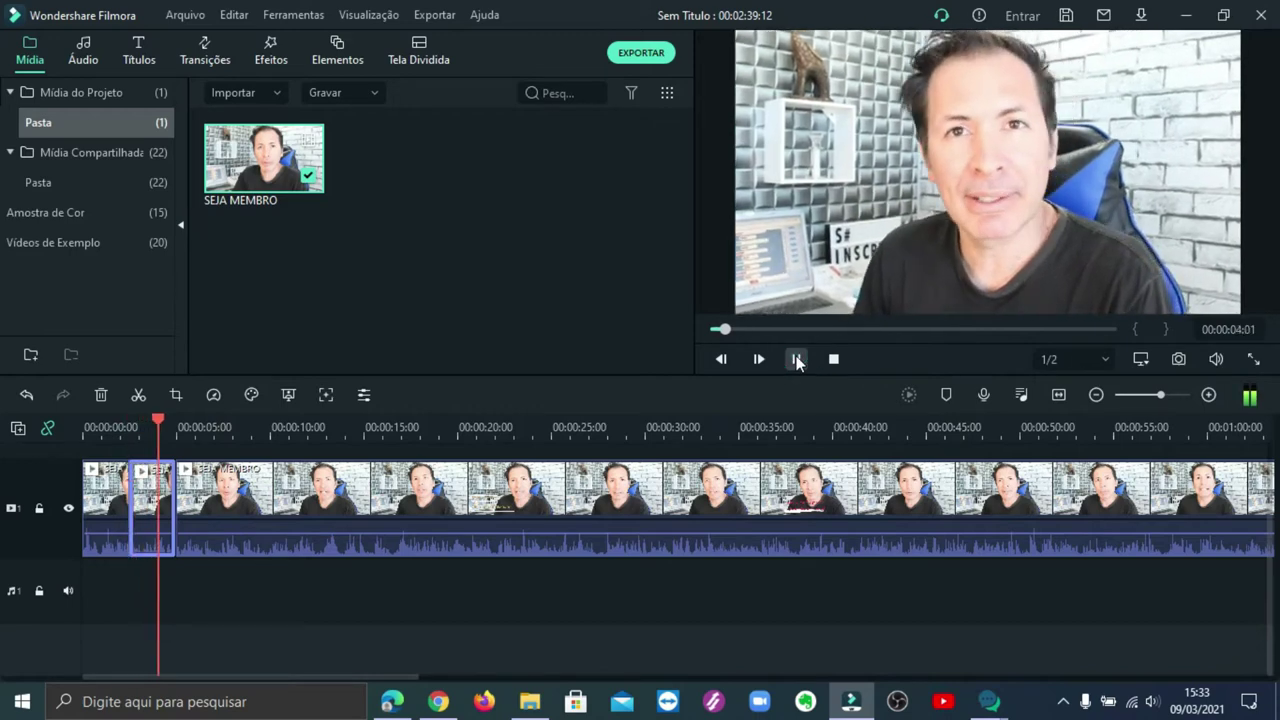
left_click(797, 360)
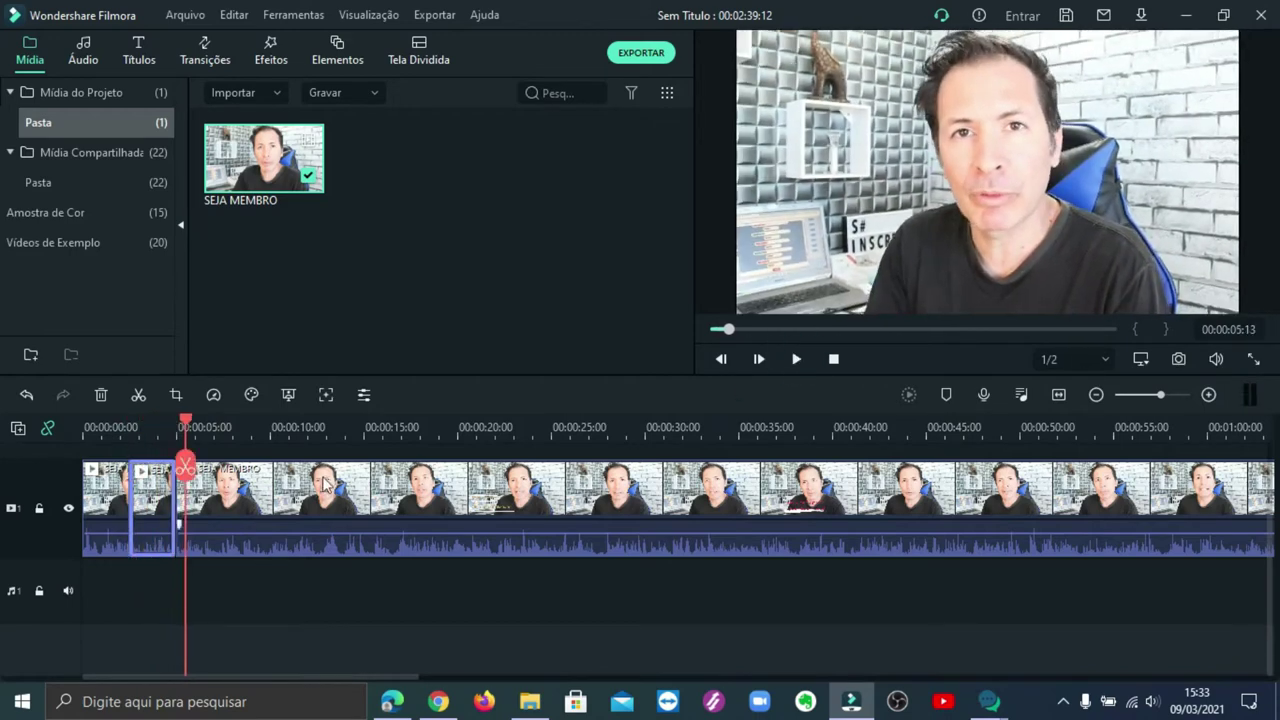
- Split the clip shortly after 6 seconds and at 00:00:07:10, and select the short piece between the cuts
left_click_drag(184, 468, 218, 462)
left_click(201, 462)
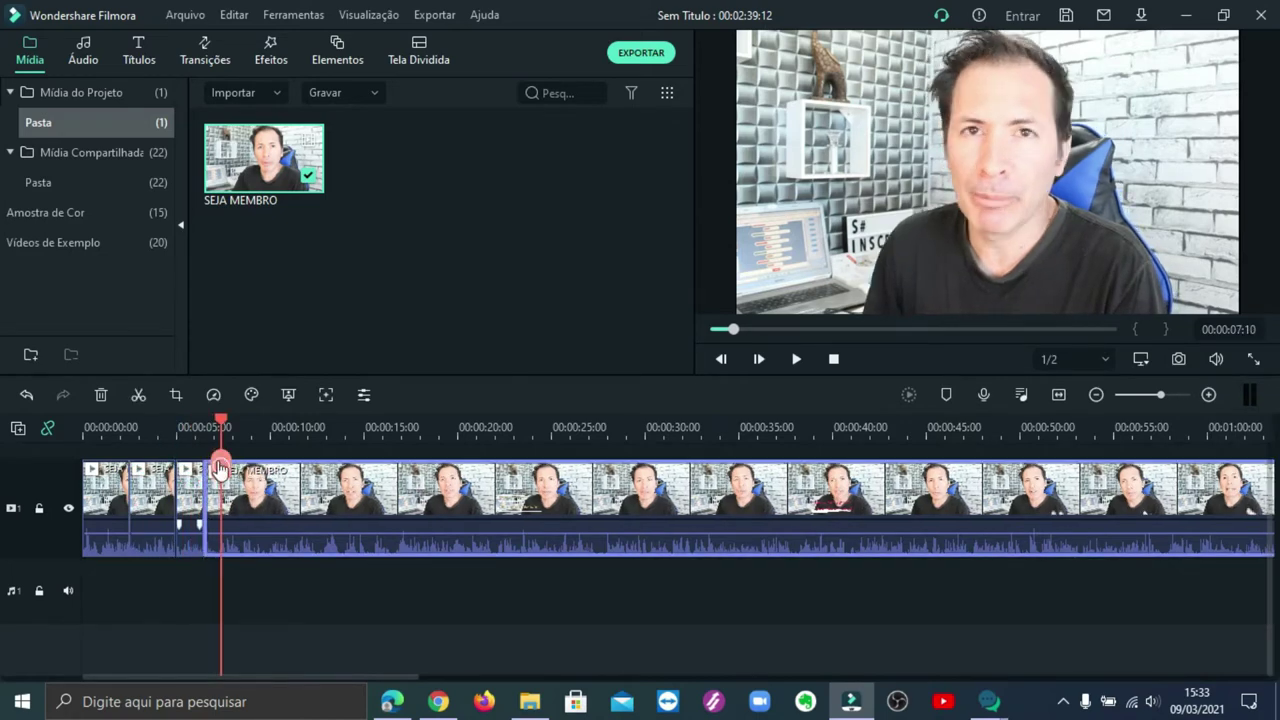
left_click(219, 462)
left_click(212, 500)
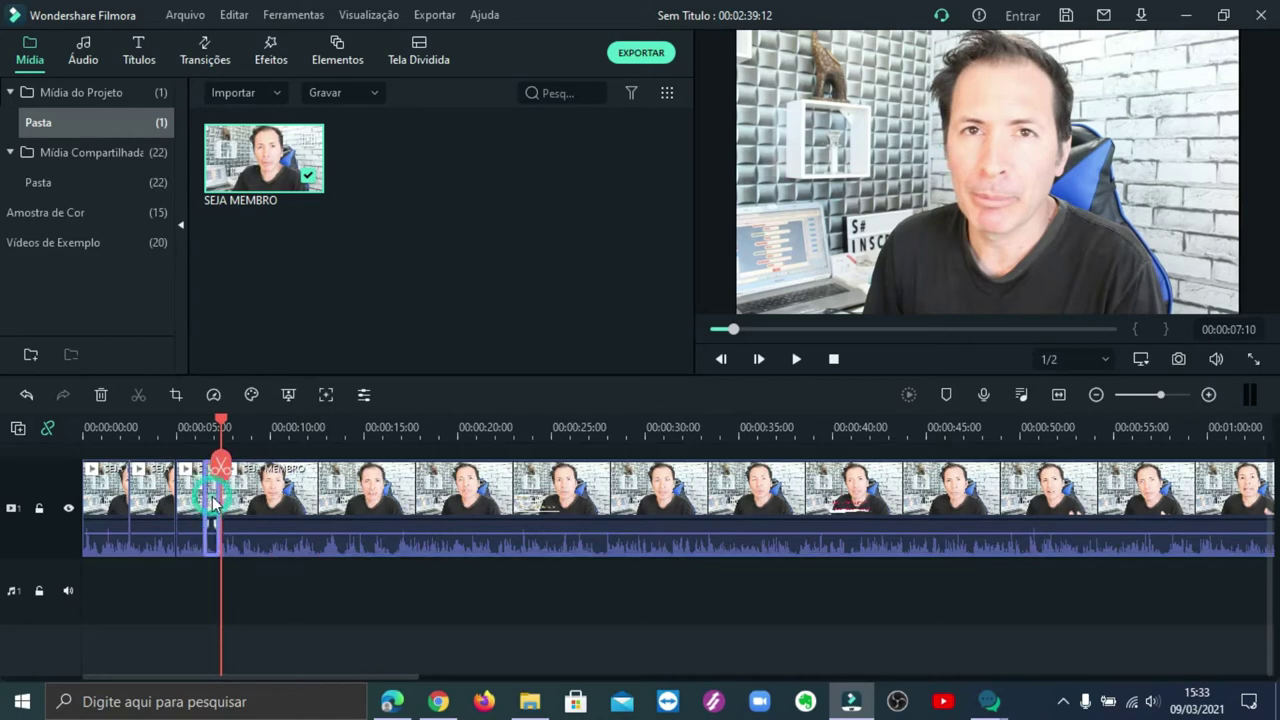
- Apply Pan and Zoom to the selected short piece, with an end frame of about 1579 x 888 around the presenter
left_click(175, 394)
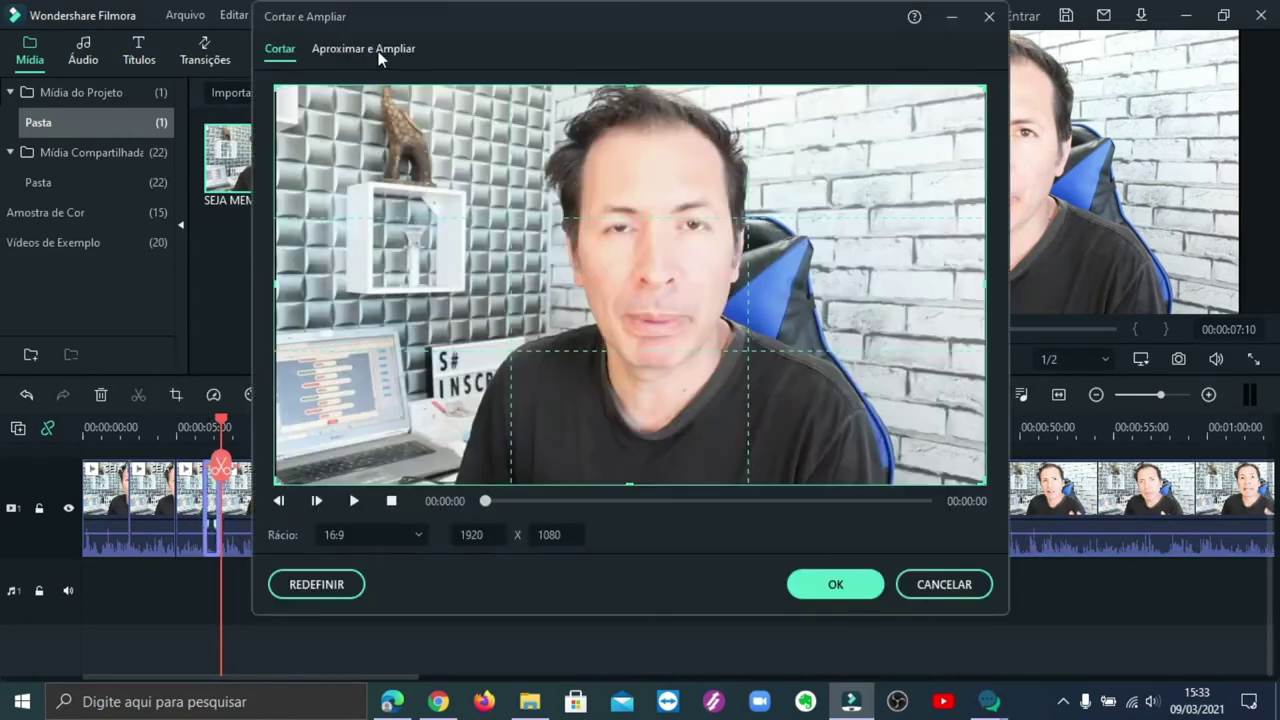
left_click(378, 50)
left_click_drag(450, 380, 357, 437)
left_click_drag(806, 186, 915, 57)
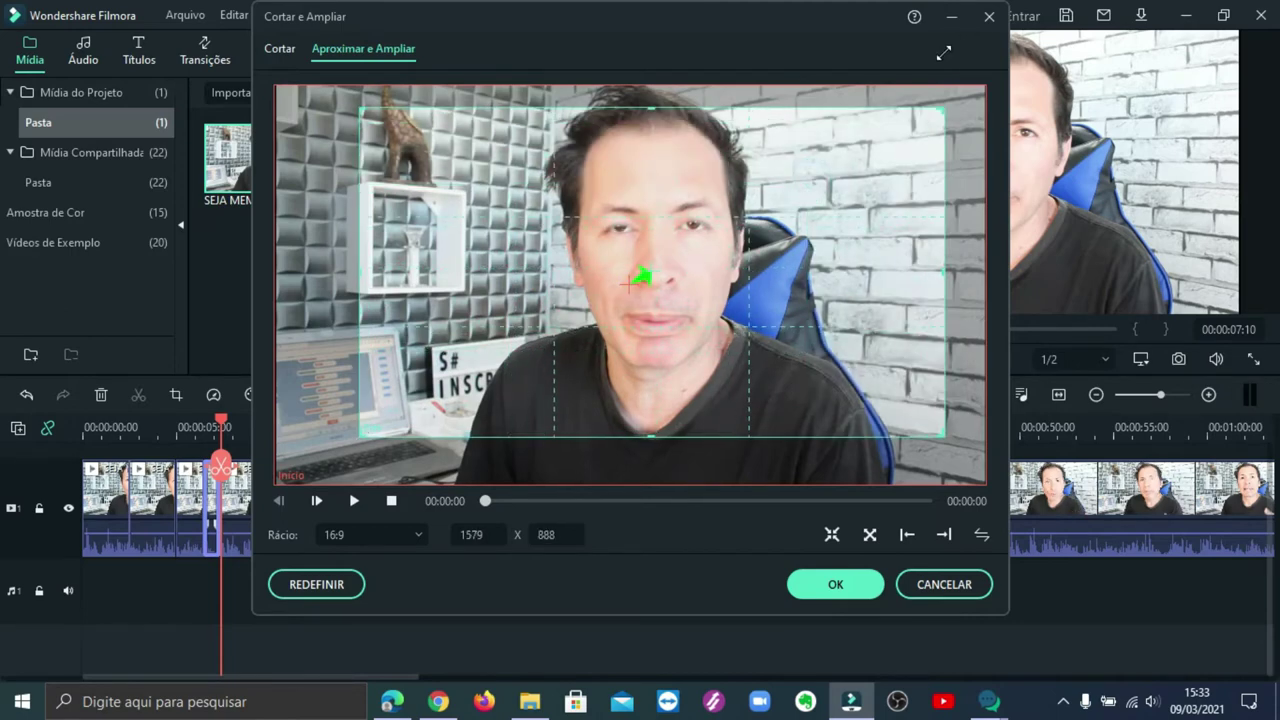
left_click(835, 584)
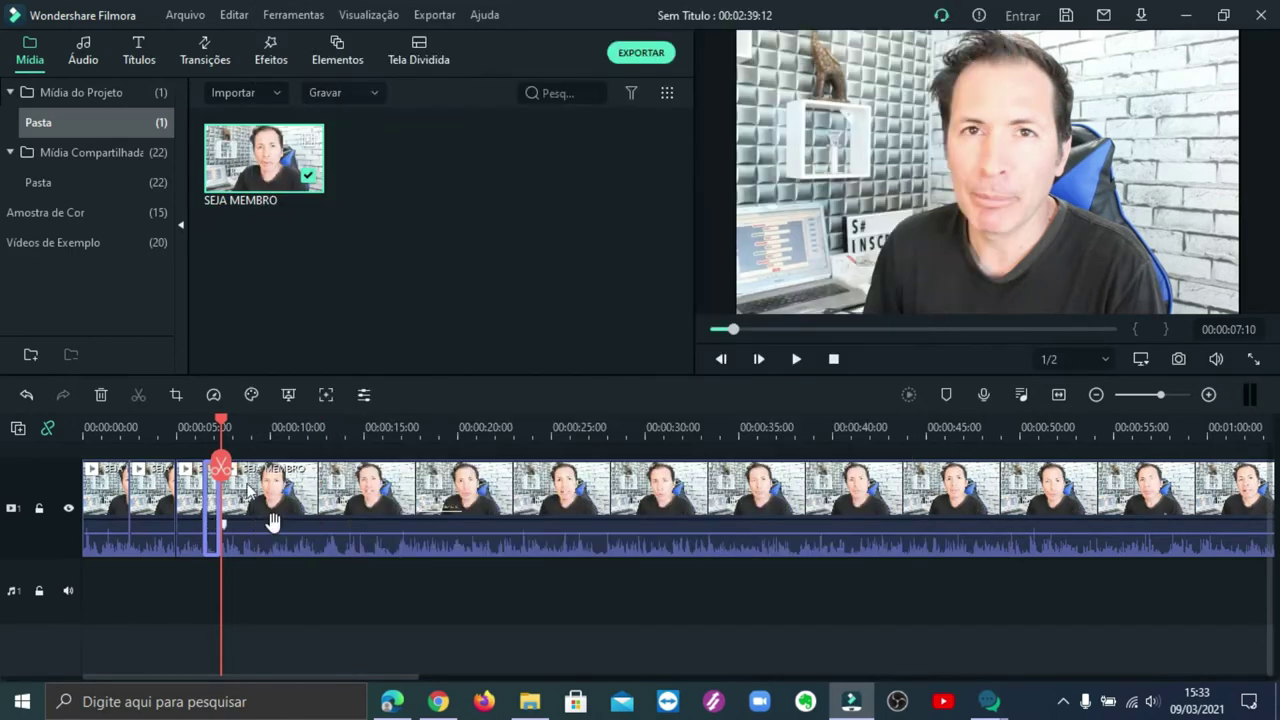
- Play back the short zoomed piece starting from just before it to examine its faster zoom
left_click(200, 470)
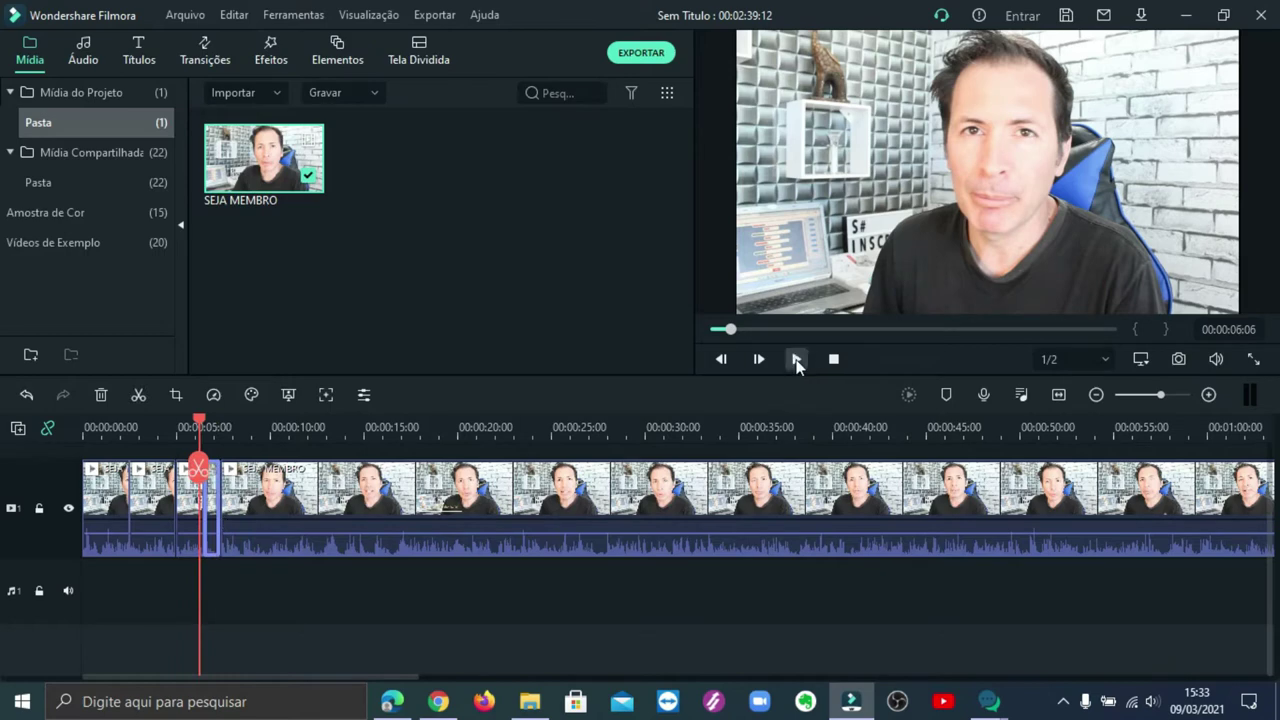
left_click(797, 360)
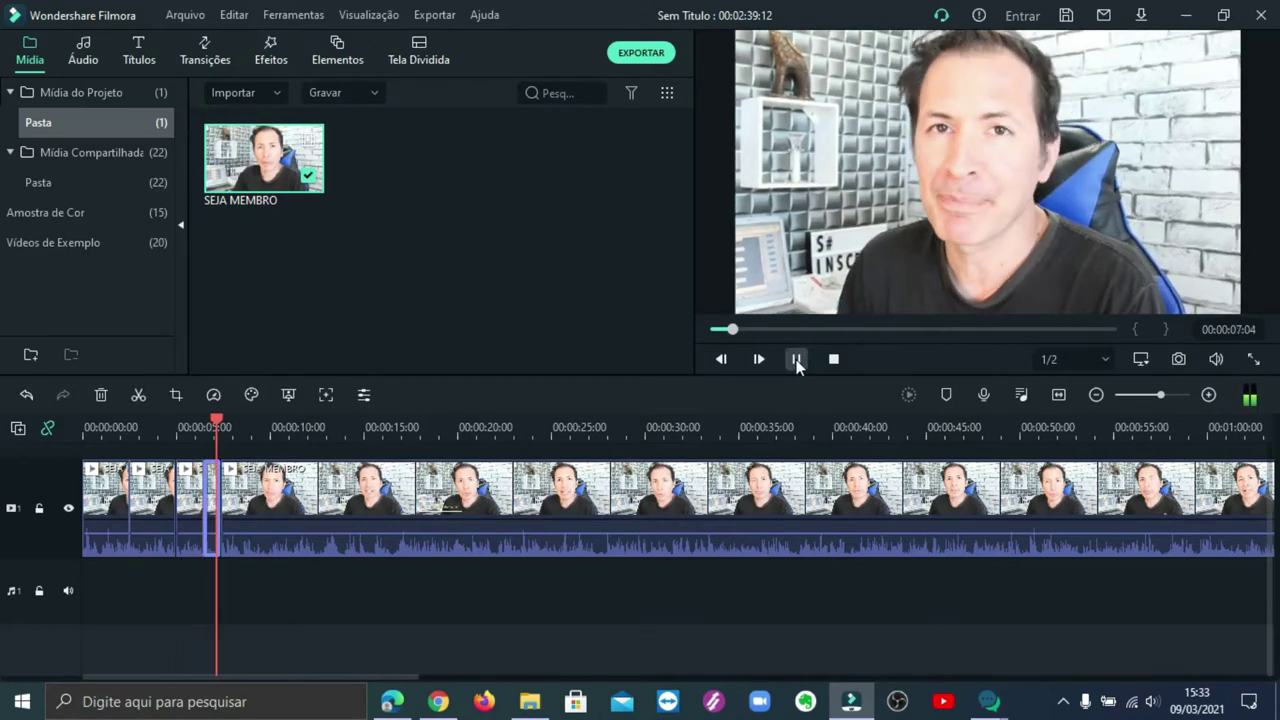
left_click(797, 360)
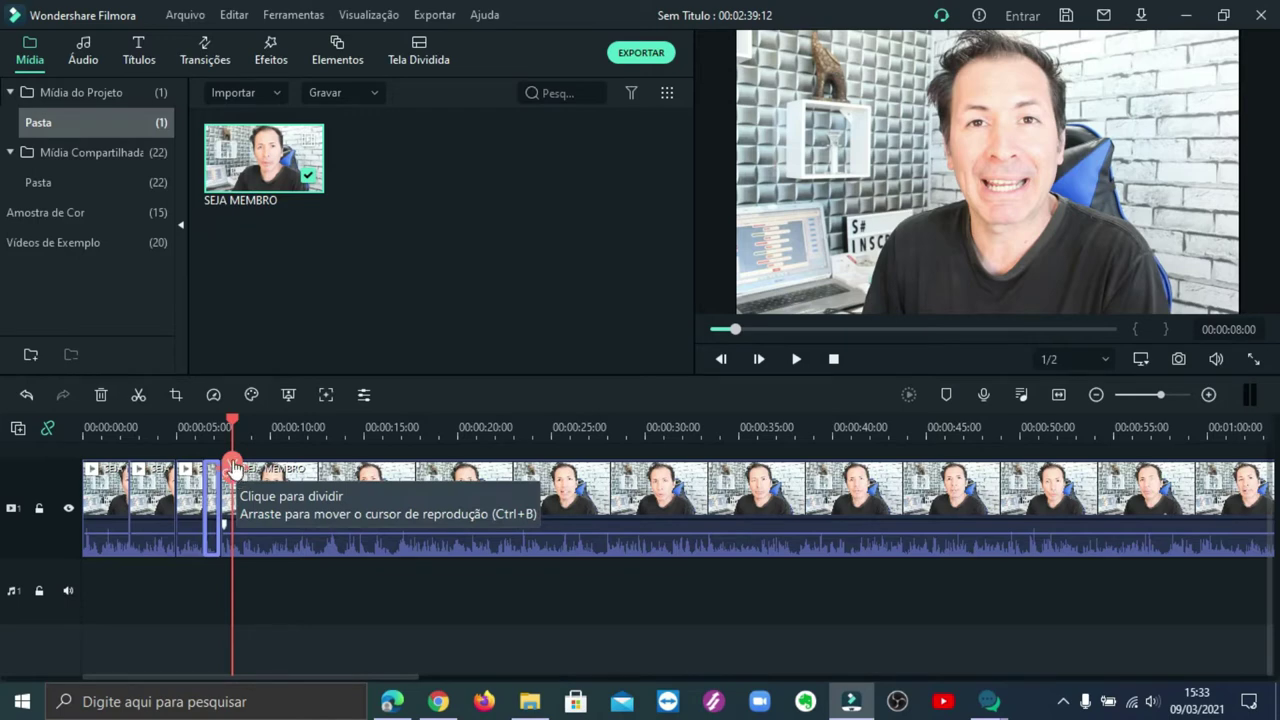
- Split the short zoomed piece at 00:00:06:22 and select its second half
left_click_drag(233, 466, 211, 460)
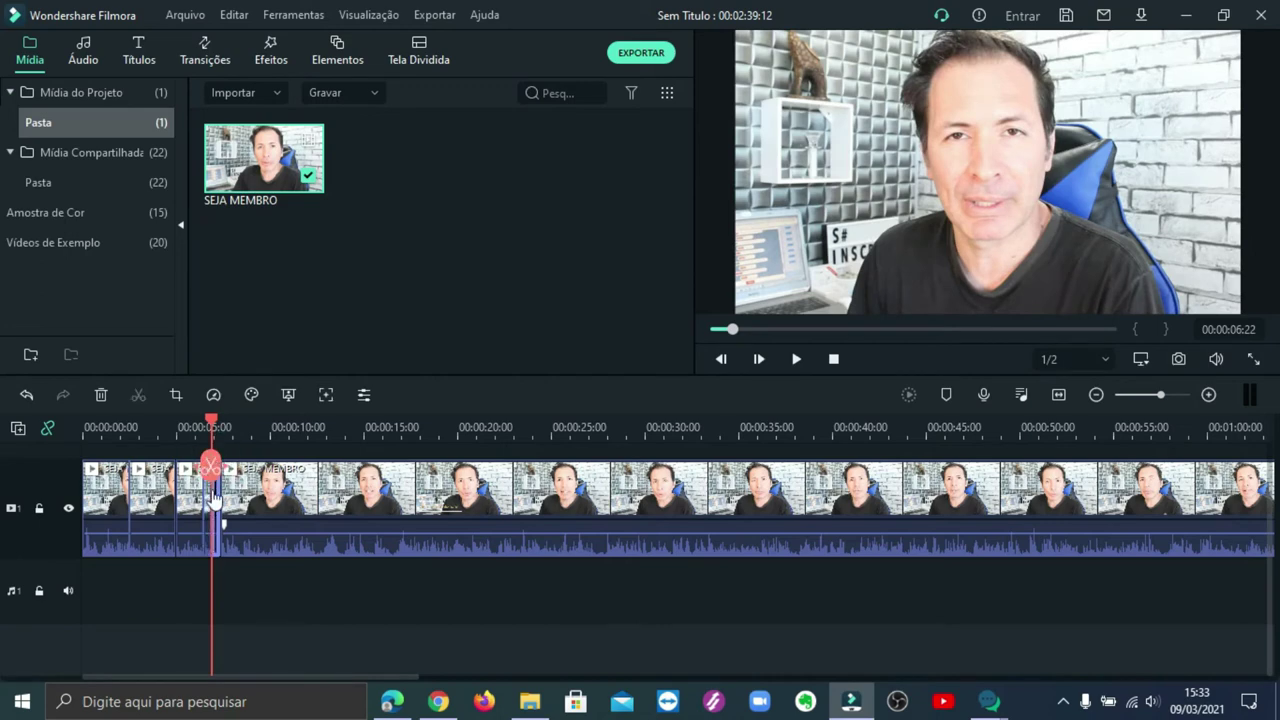
left_click(211, 463)
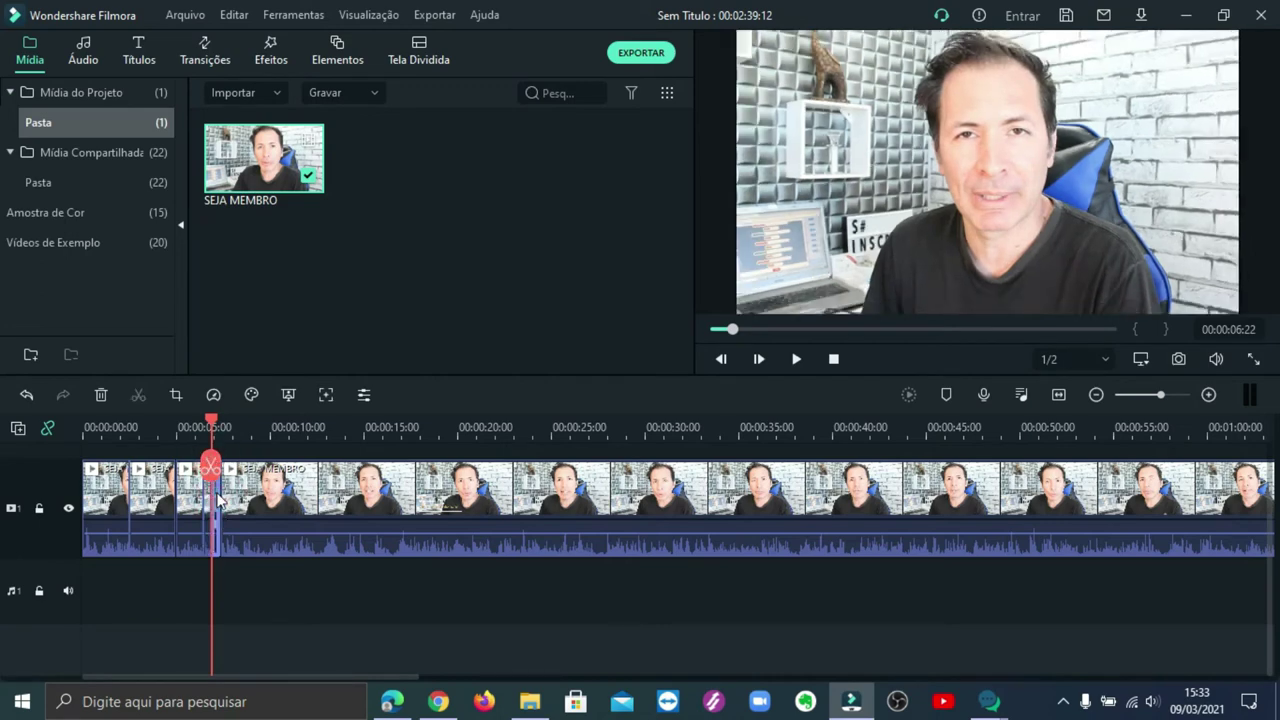
left_click(218, 495)
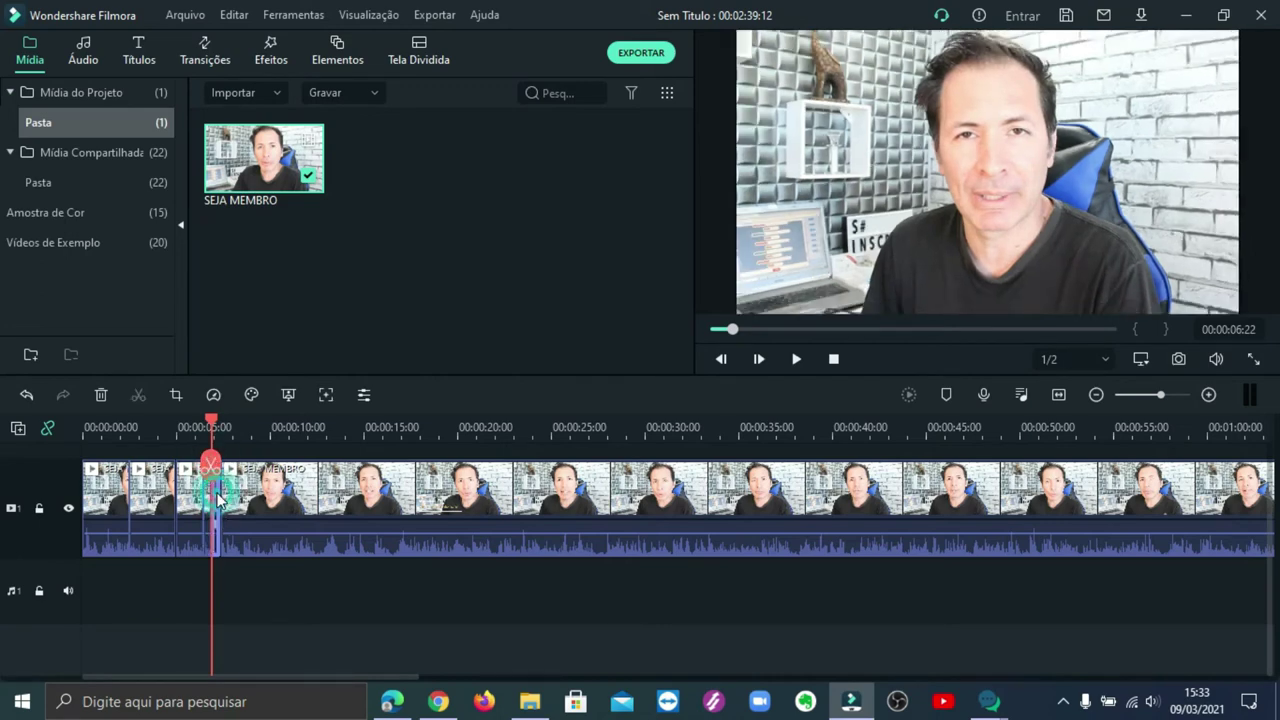
- Swap the start and end frames of the second half's Pan and Zoom so that it zooms out
left_click(176, 395)
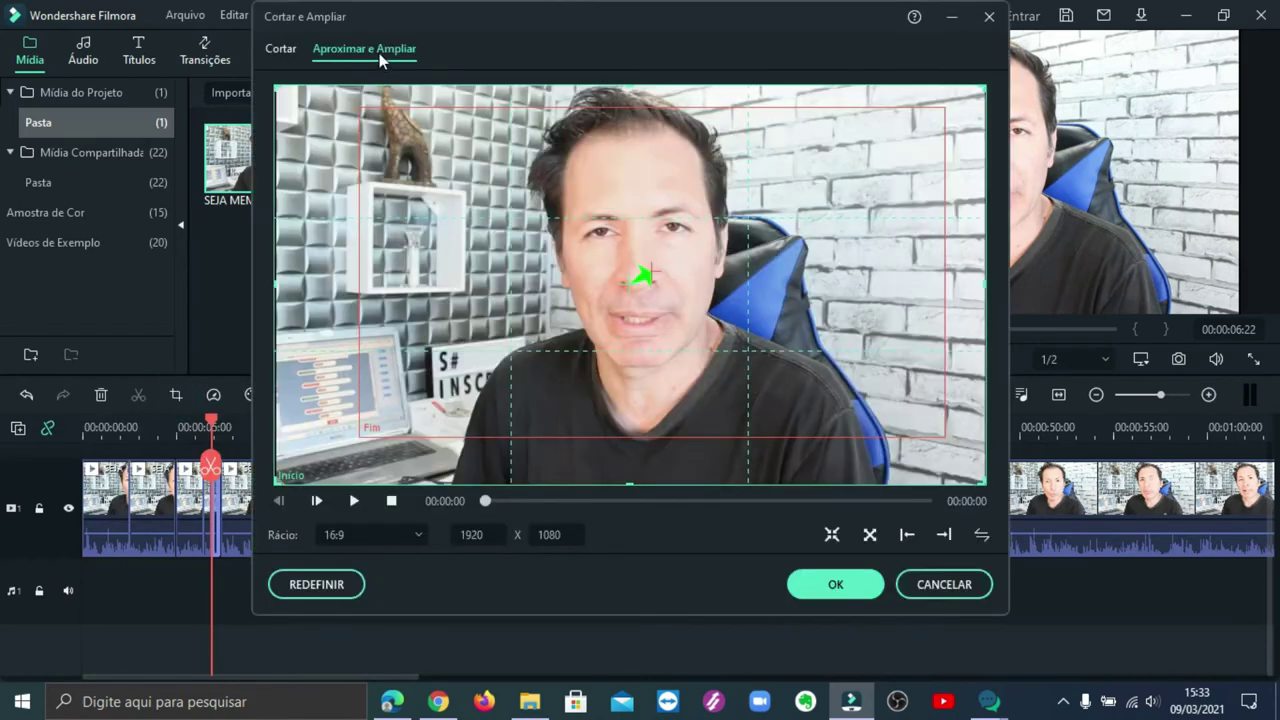
left_click(379, 53)
left_click(983, 537)
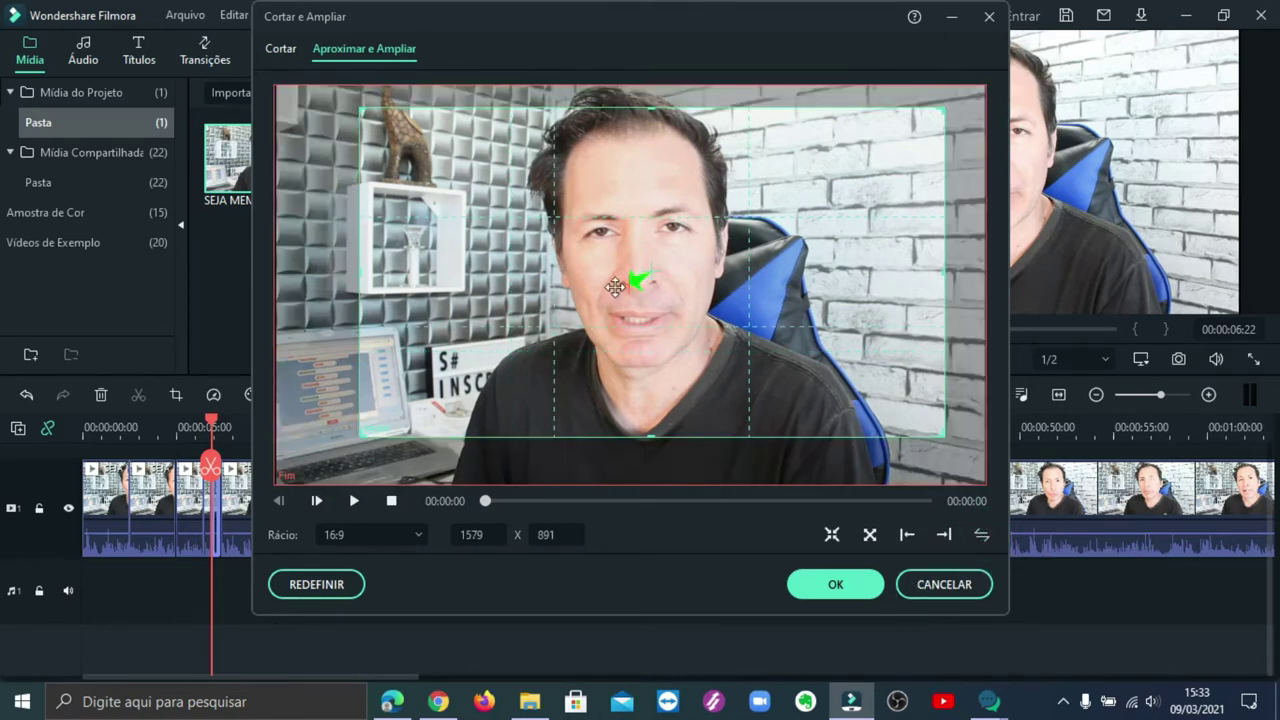
left_click(835, 585)
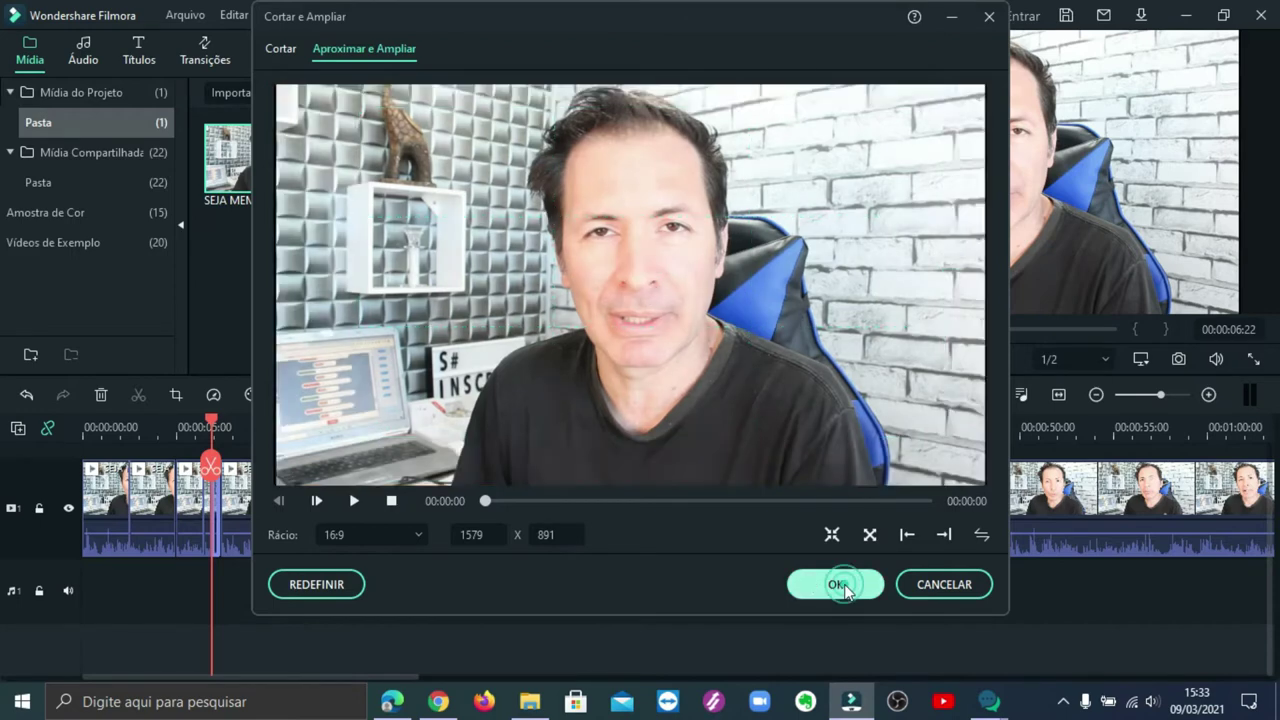
- Play the timeline from about 00:00:06:10 to examine the quick zoom-in and zoom-out
left_click_drag(213, 466, 200, 466)
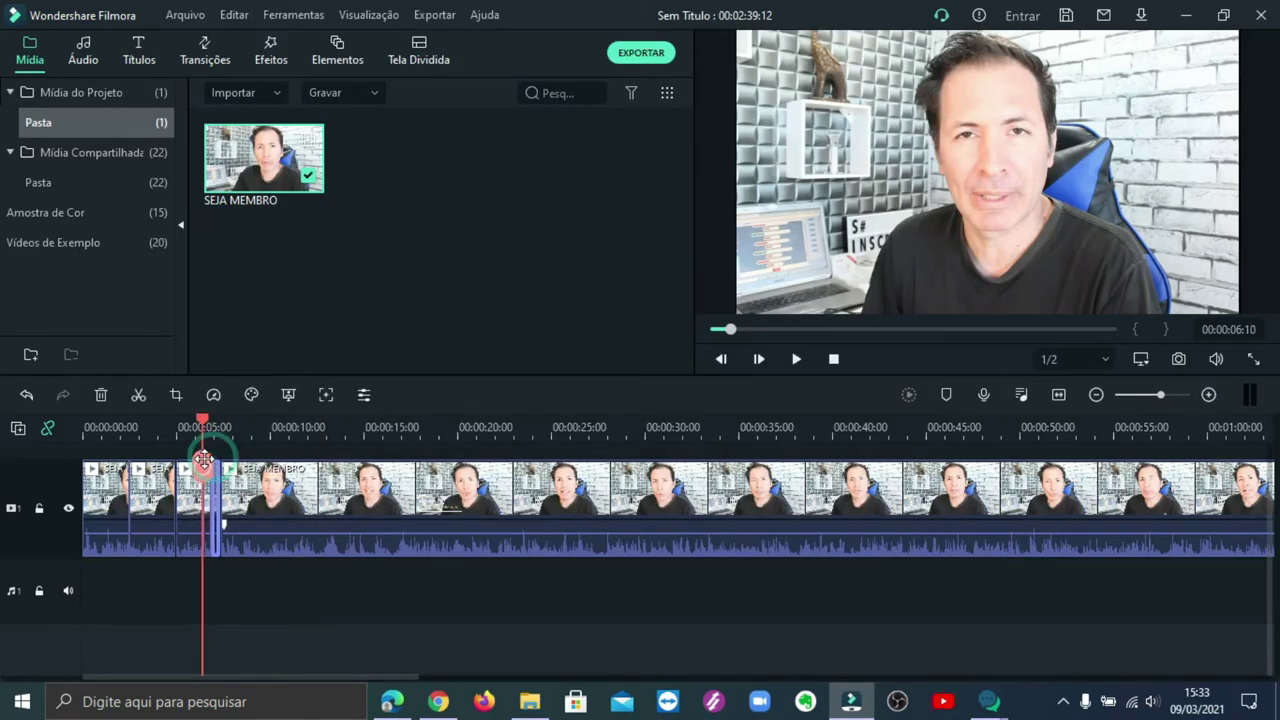
left_click(790, 358)
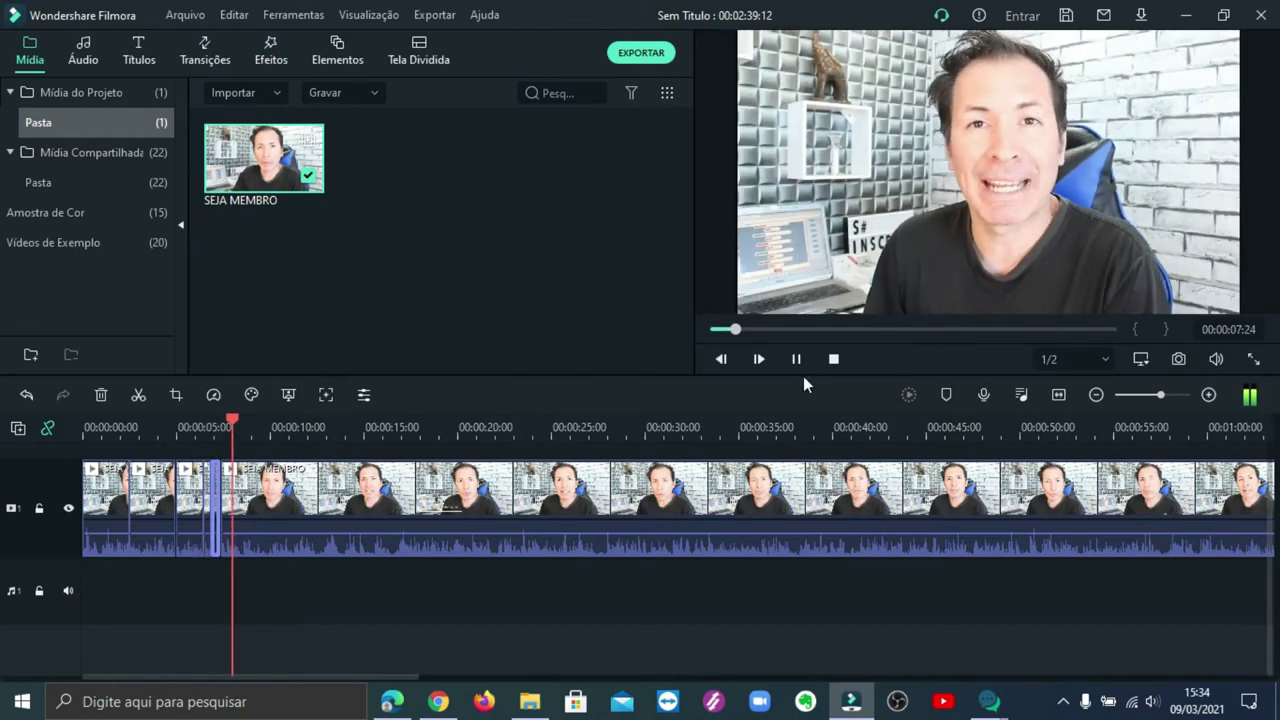
left_click(796, 359)
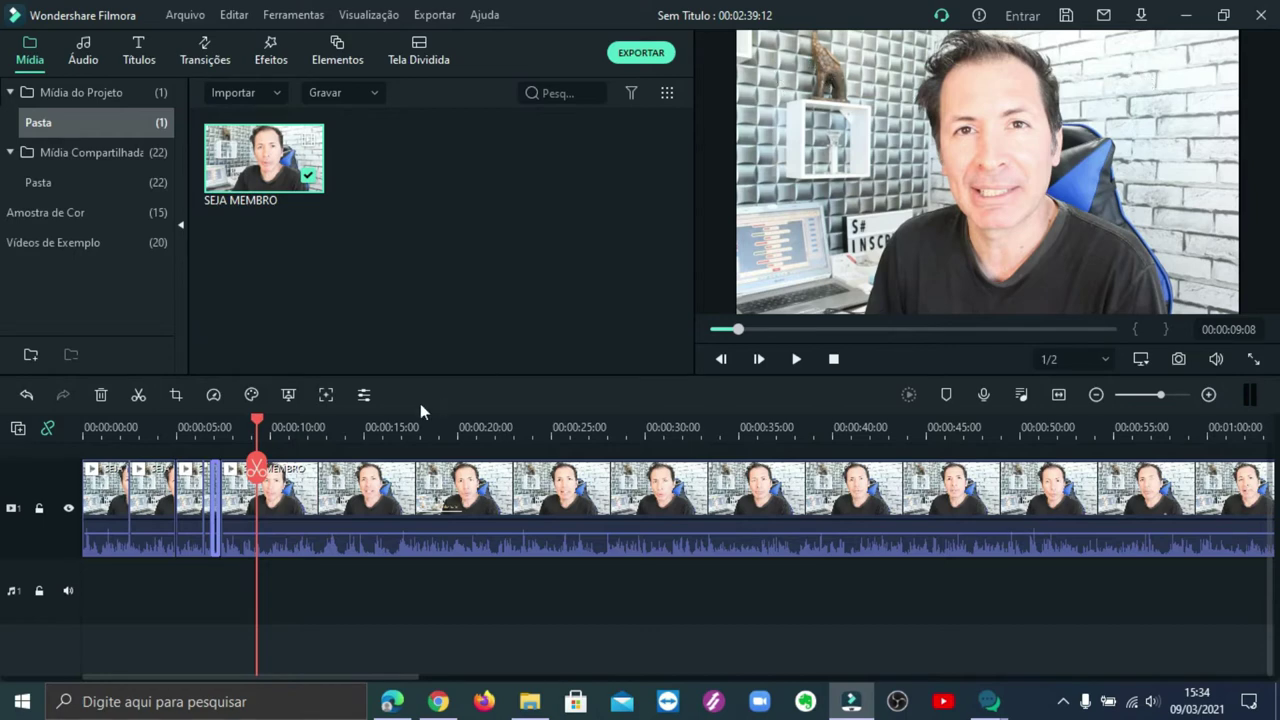
- Split out the piece between 00:00:09:08 and 00:00:11:05 and set its Pan and Zoom to end on the giraffe figurine at 474 x 267
left_click_drag(256, 466, 289, 462)
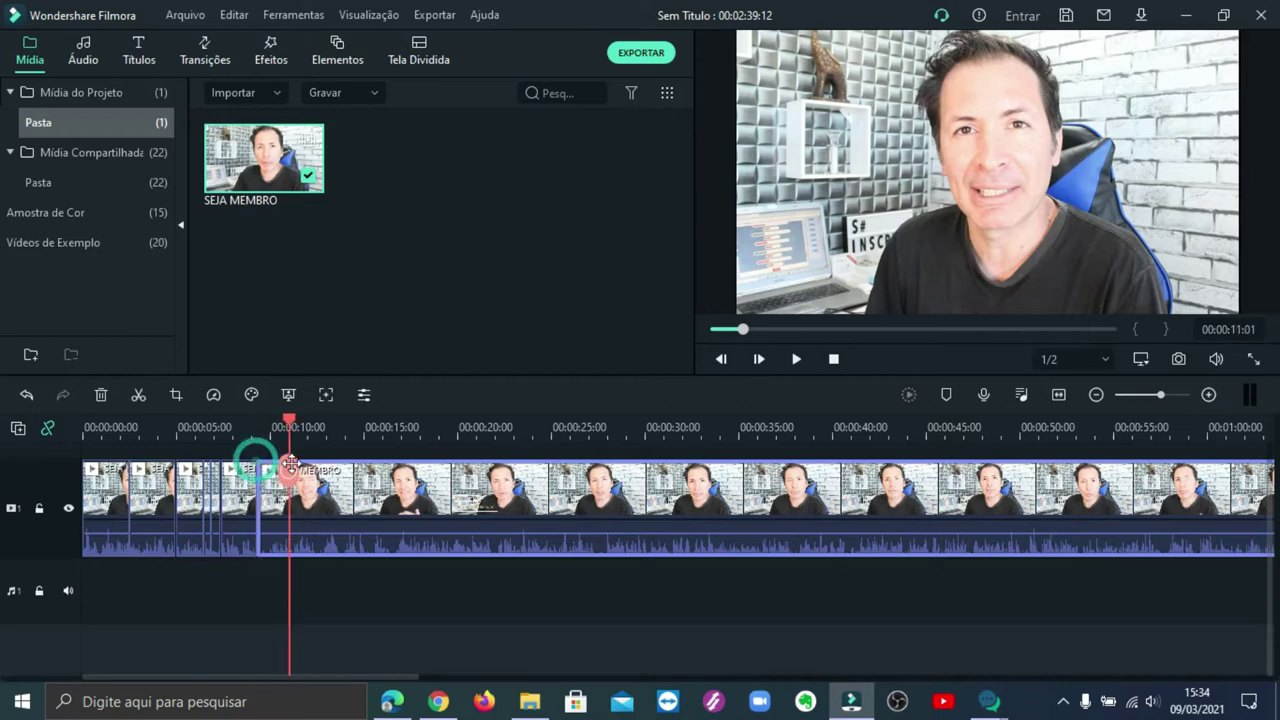
left_click(289, 463)
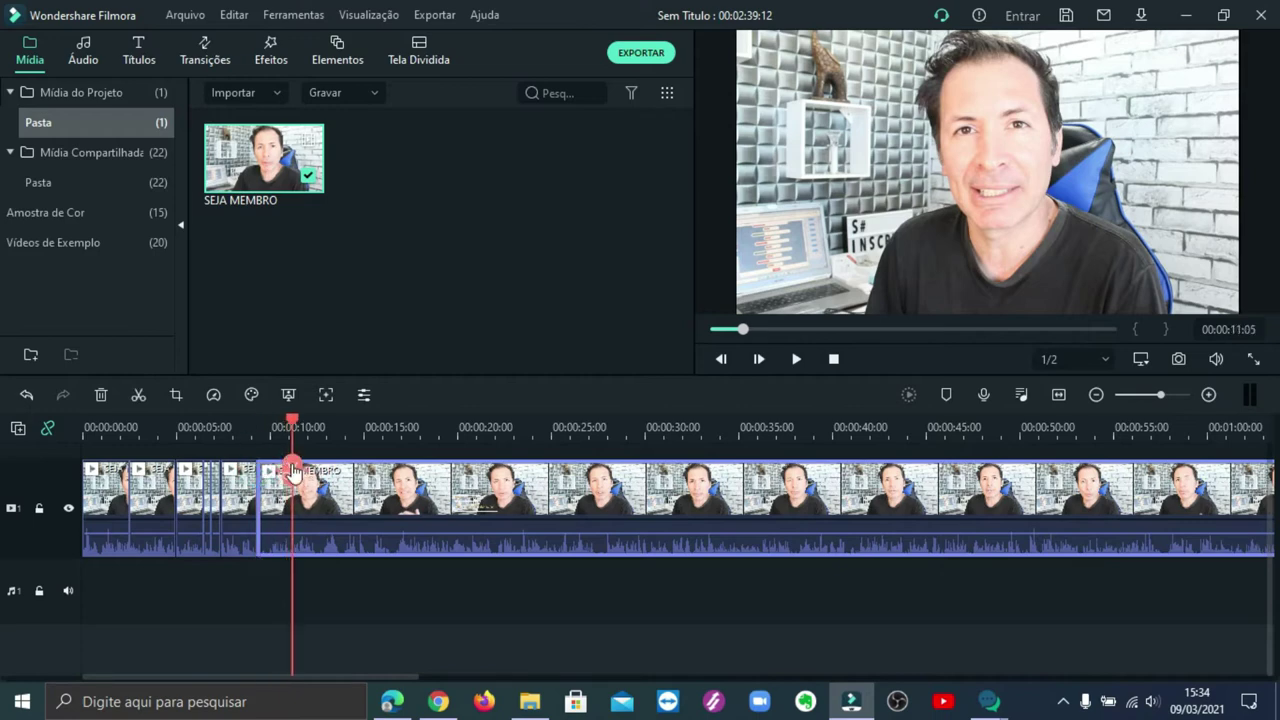
left_click(176, 395)
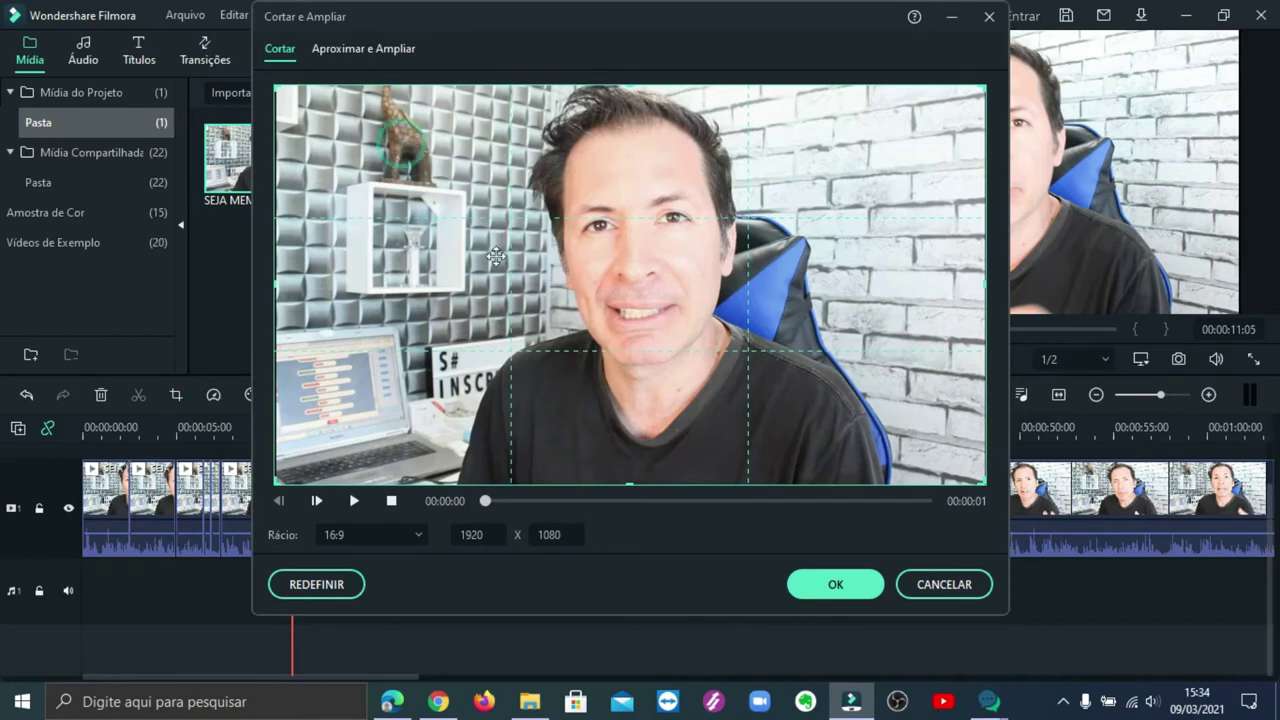
left_click(358, 47)
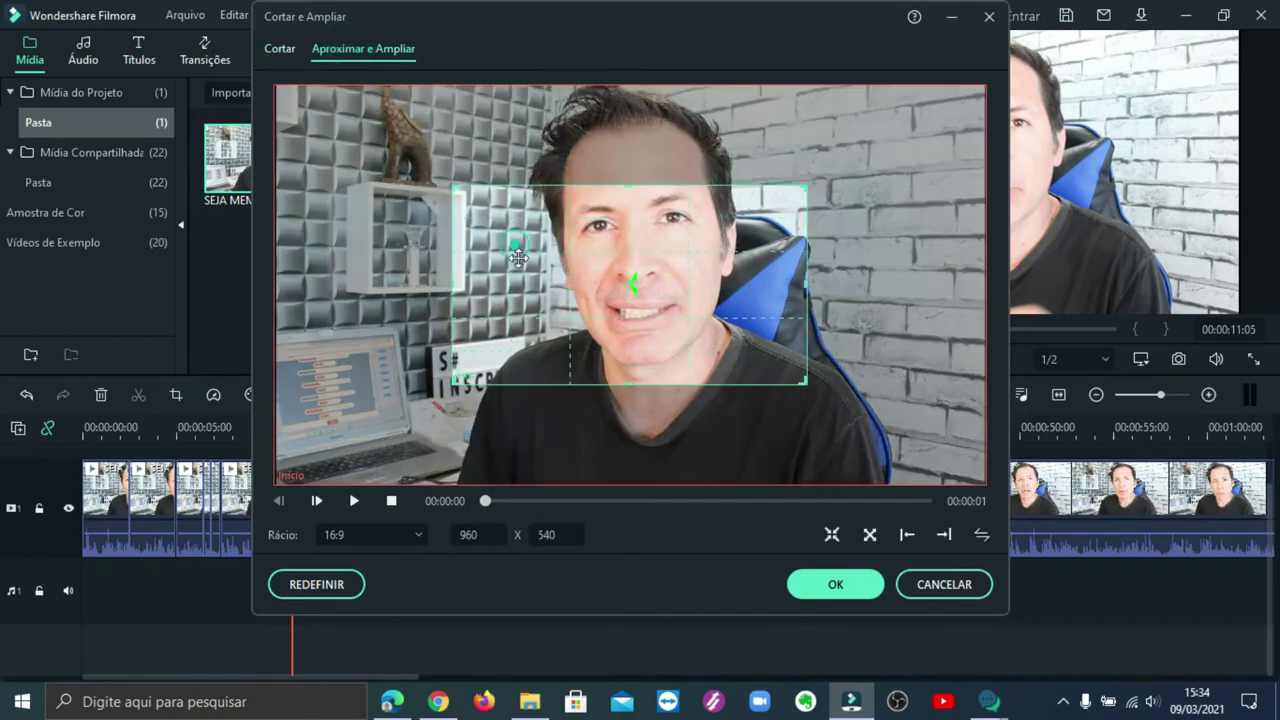
left_click_drag(518, 258, 382, 158)
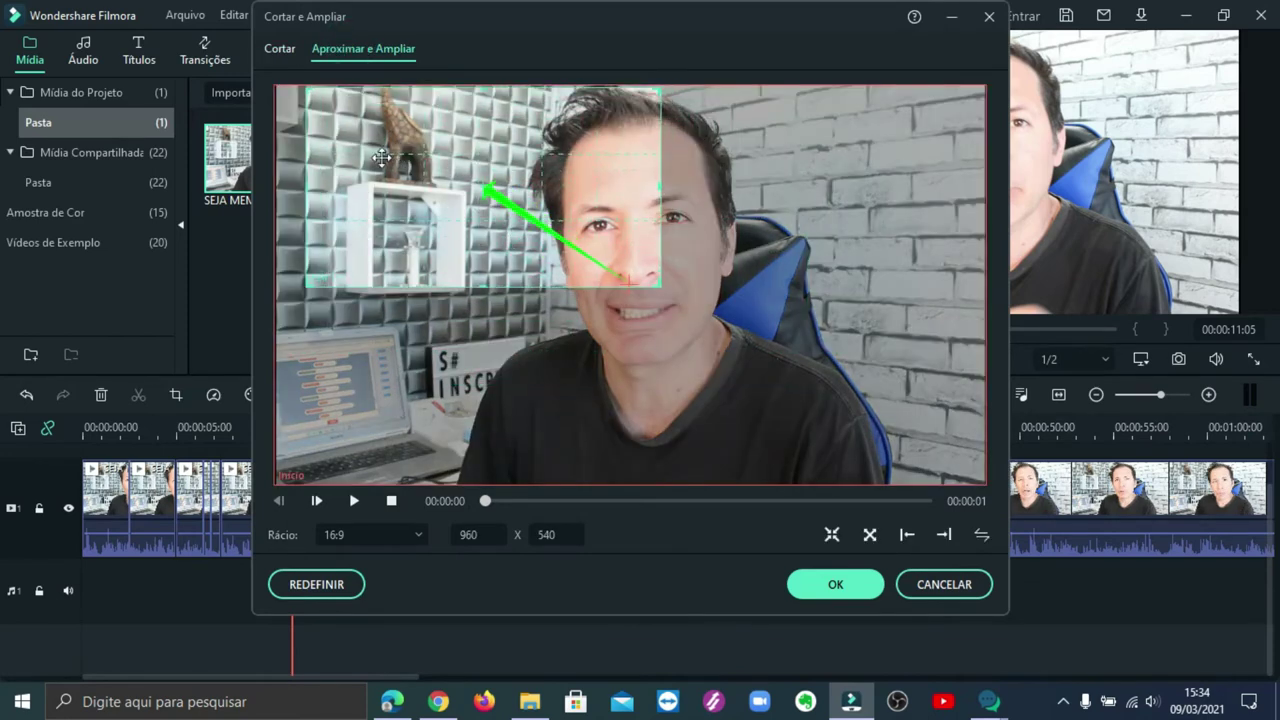
left_click_drag(659, 286, 480, 197)
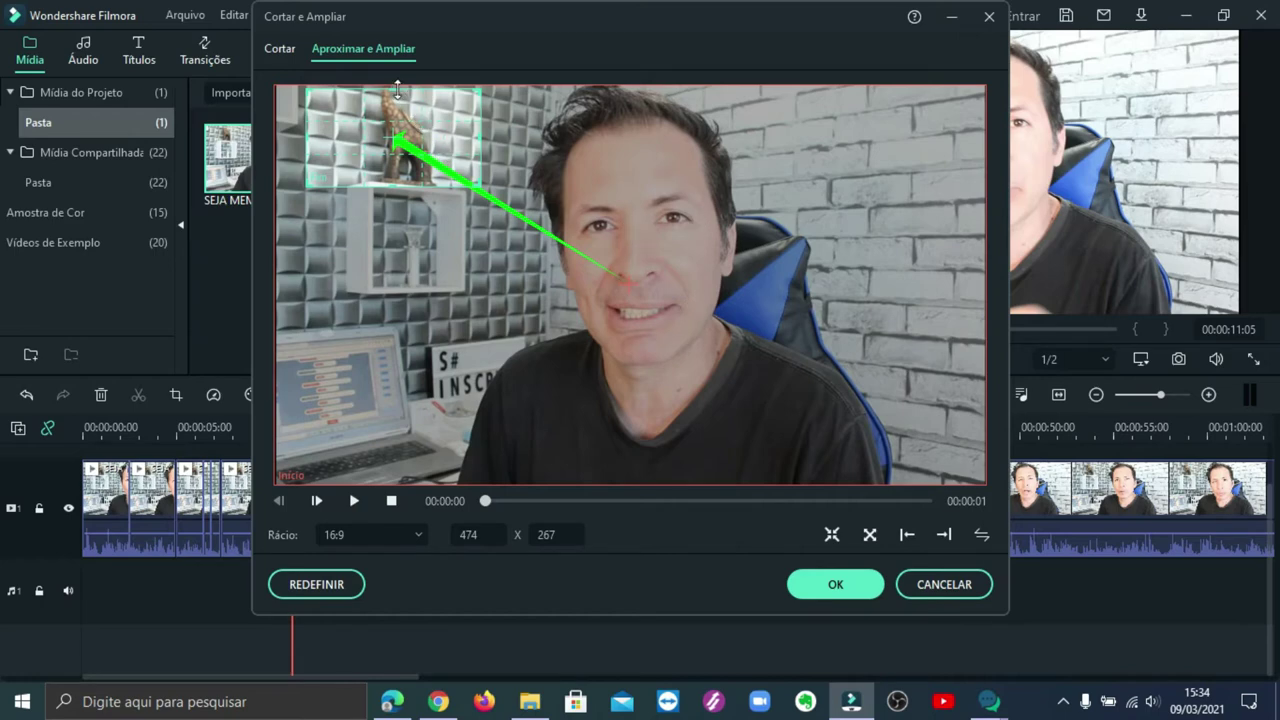
left_click(835, 584)
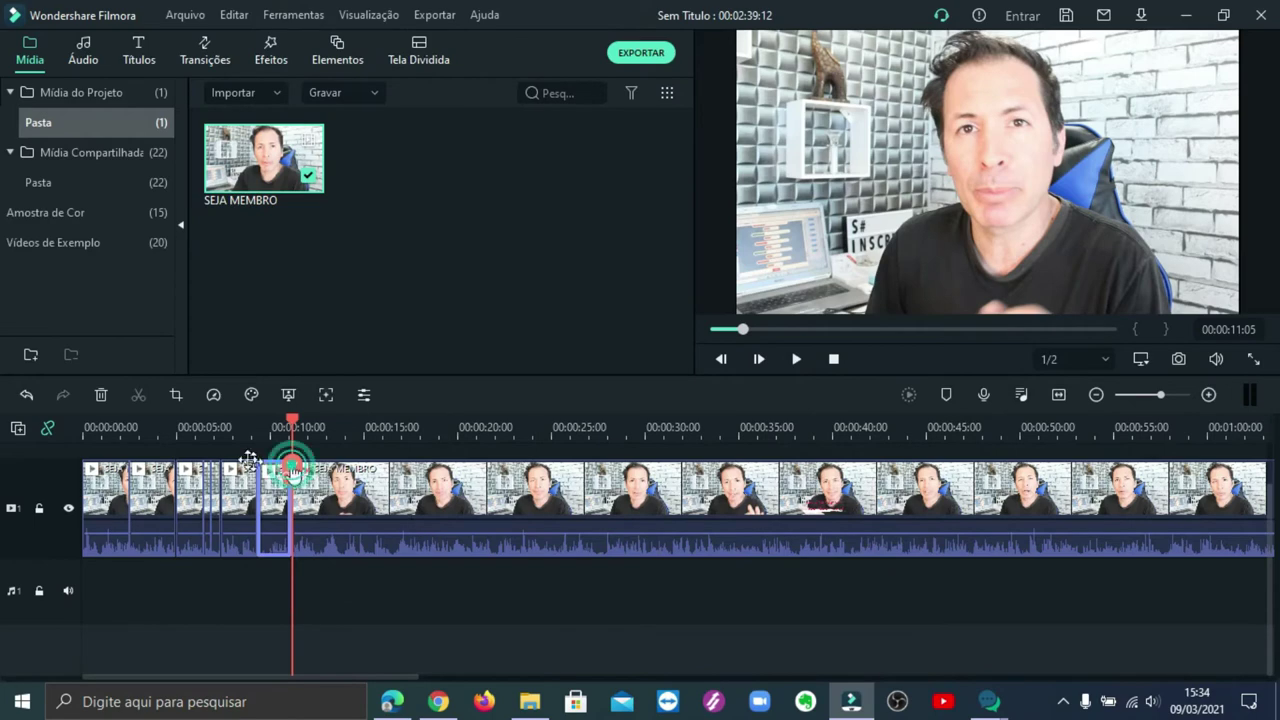
- Play the timeline from just before the giraffe piece to examine its zoom onto the figurine
left_click_drag(292, 470, 247, 470)
left_click(796, 359)
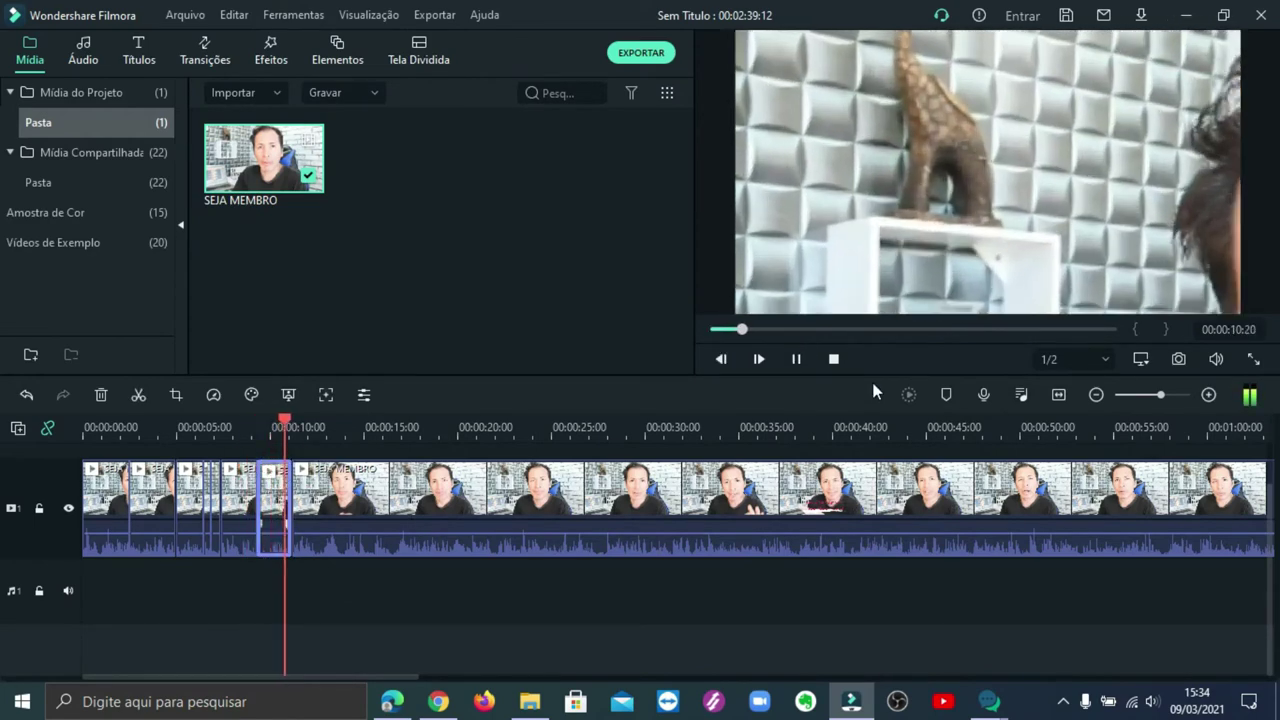
left_click(796, 359)
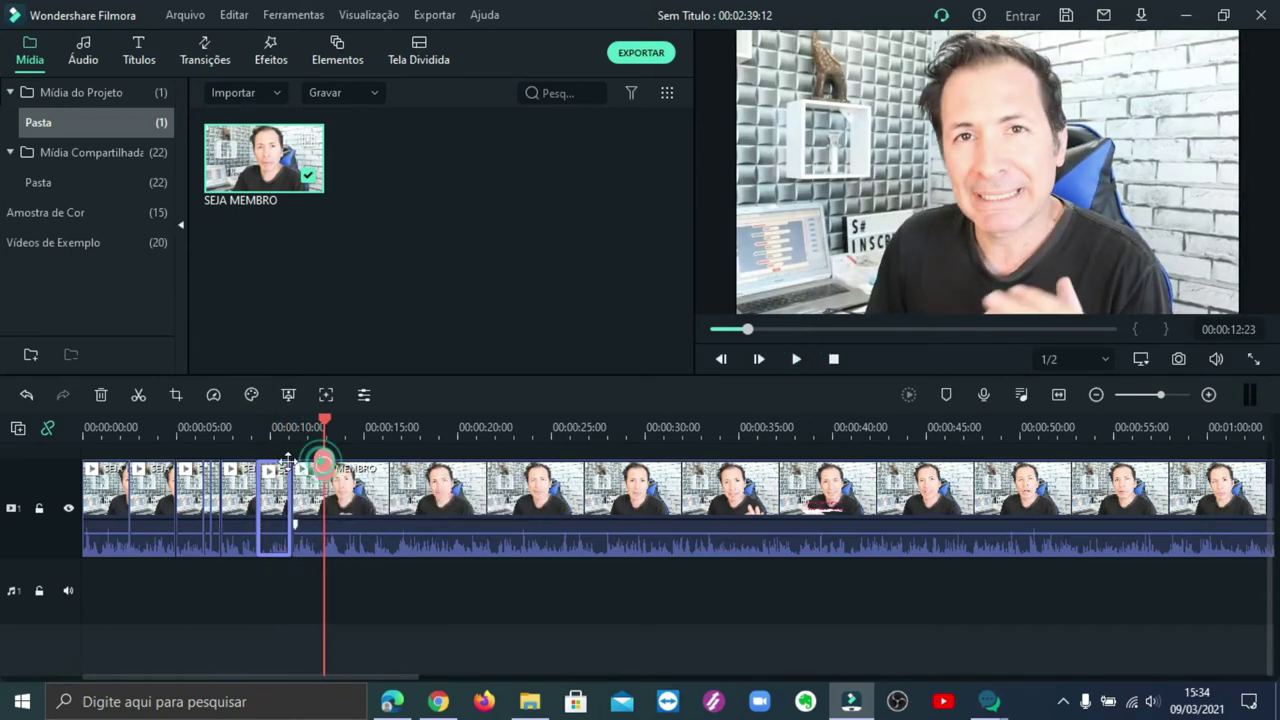
- Split out another short piece of the video after the giraffe segment, ending at 00:00:15:12
left_click_drag(324, 466, 287, 468)
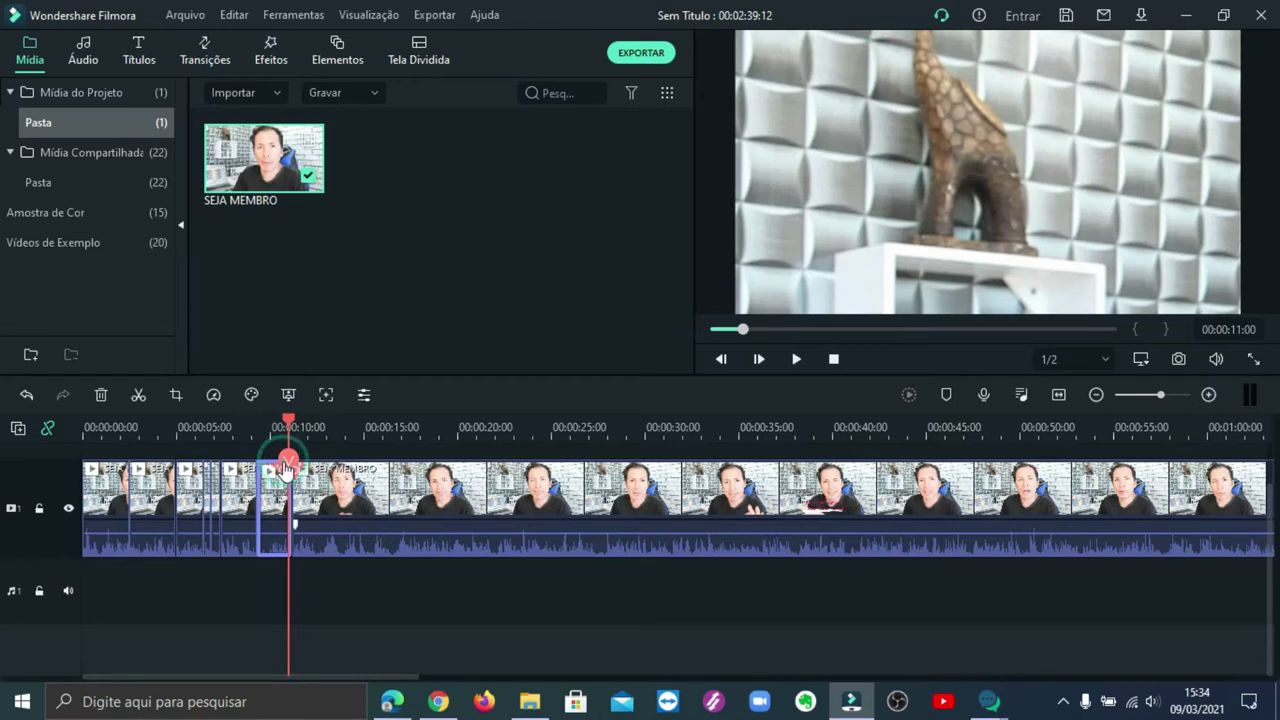
left_click_drag(285, 468, 372, 470)
left_click(332, 480)
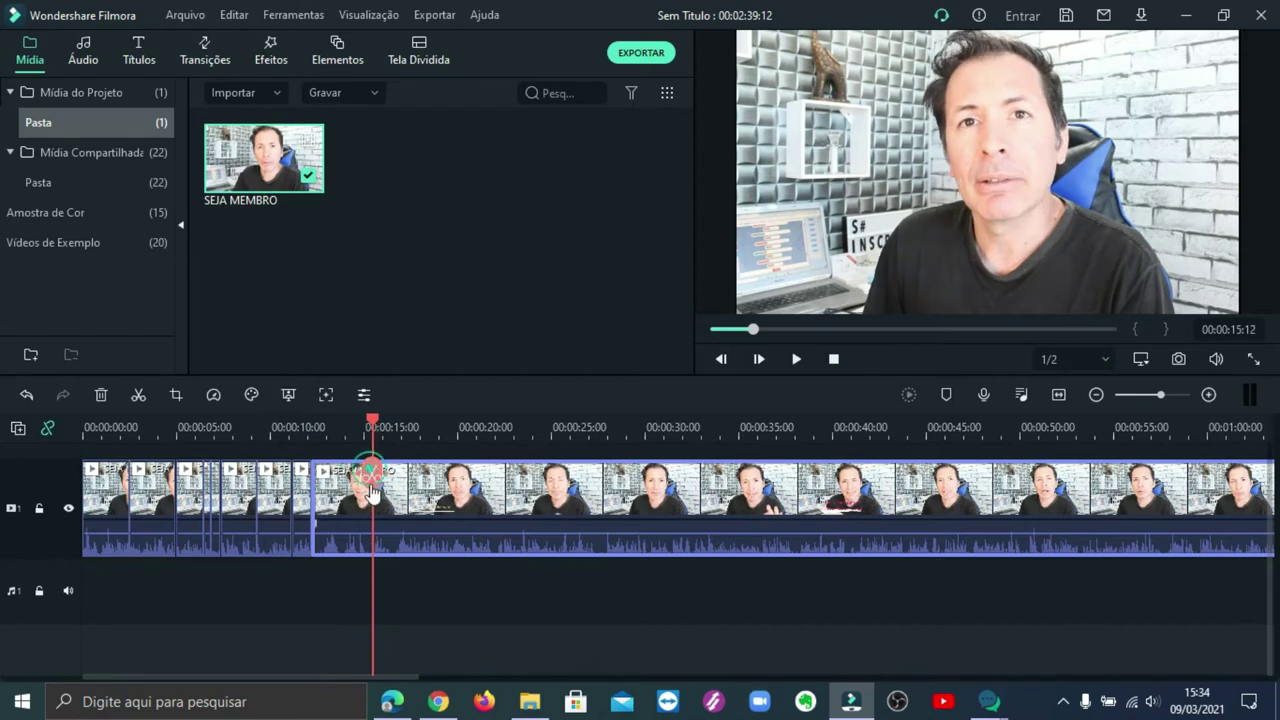
left_click(372, 471)
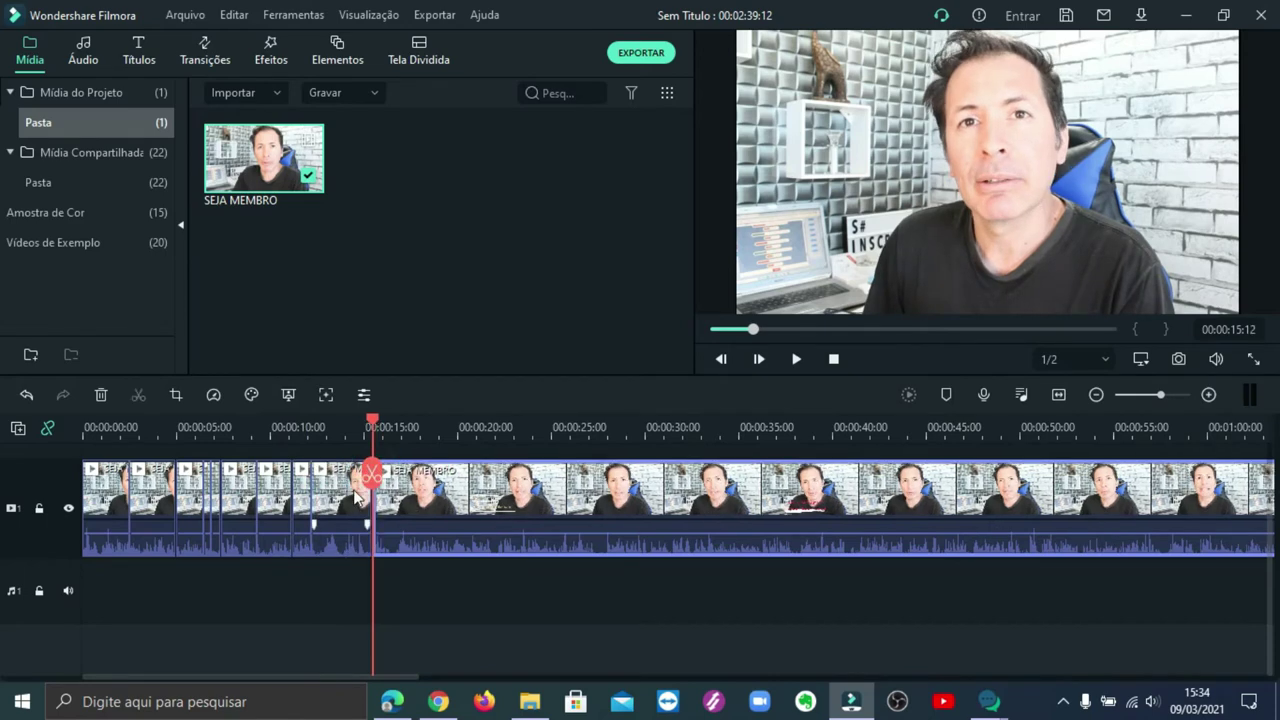
- Set the new piece's Pan and Zoom to end on the speaker's forehead and eyes, with a frame of about 532 x 299
left_click(177, 395)
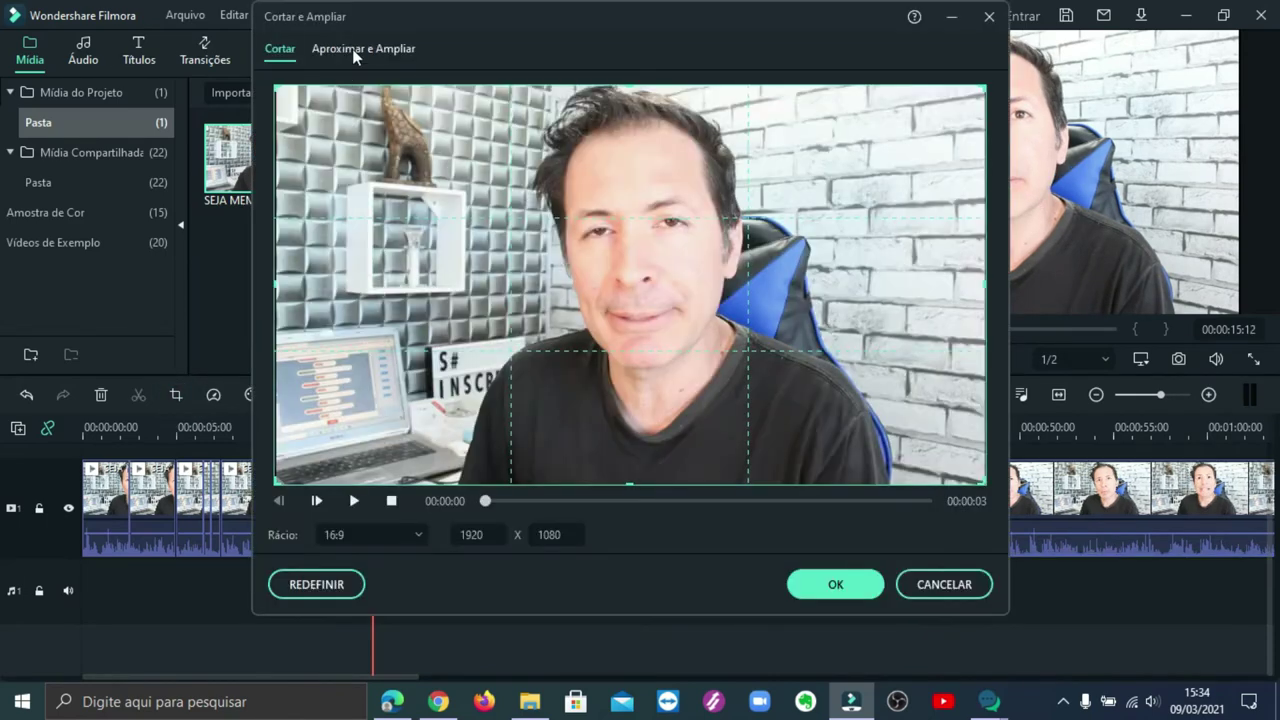
left_click(363, 48)
left_click_drag(659, 265, 663, 199)
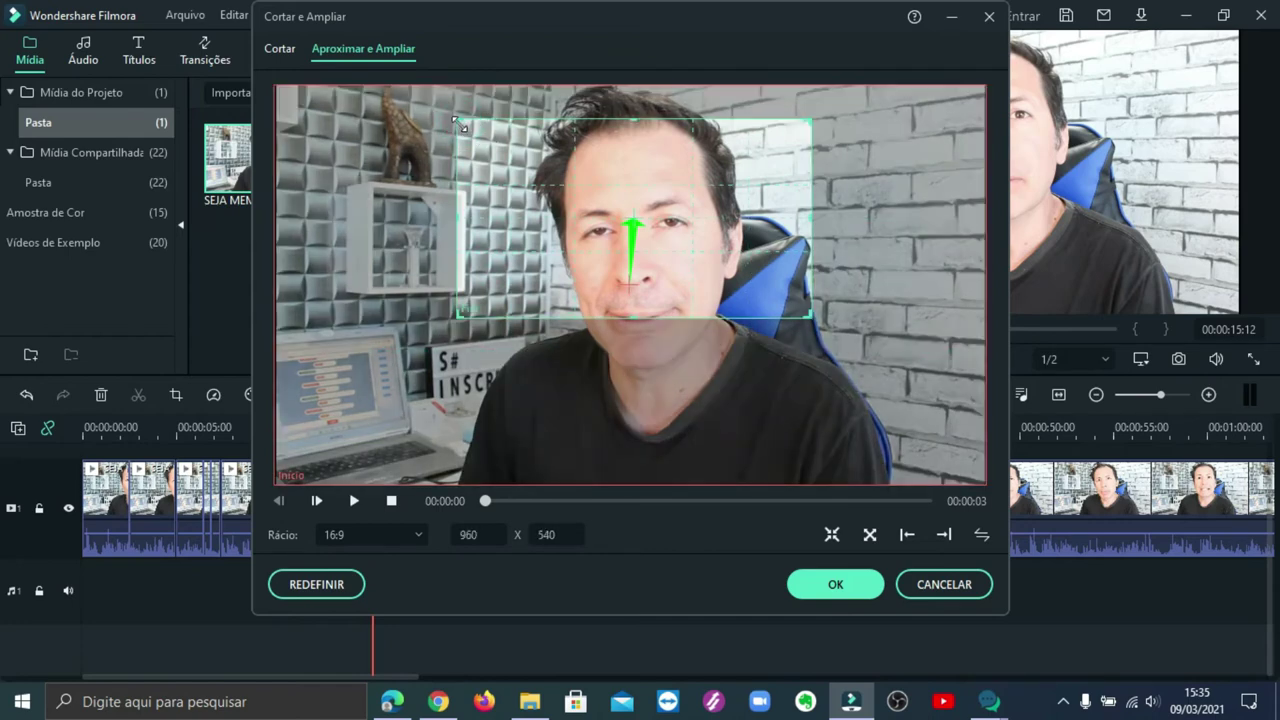
left_click_drag(459, 120, 533, 163)
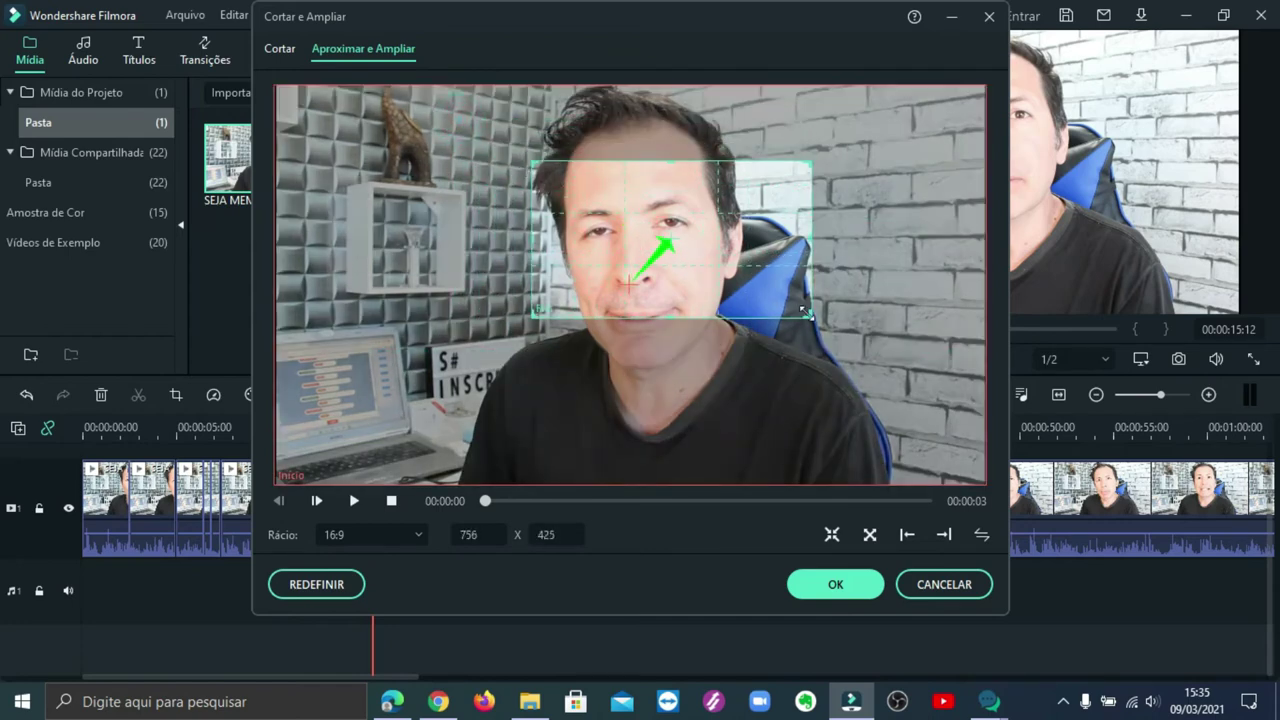
left_click_drag(808, 314, 727, 292)
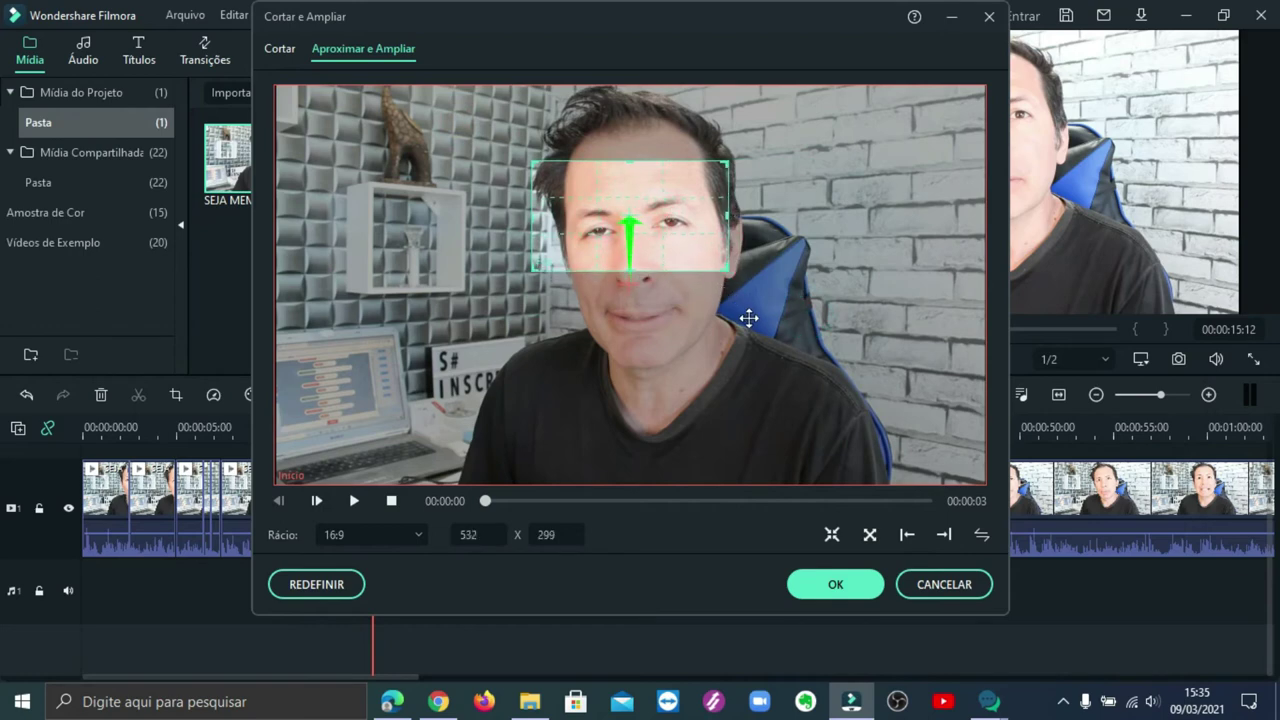
left_click(855, 590)
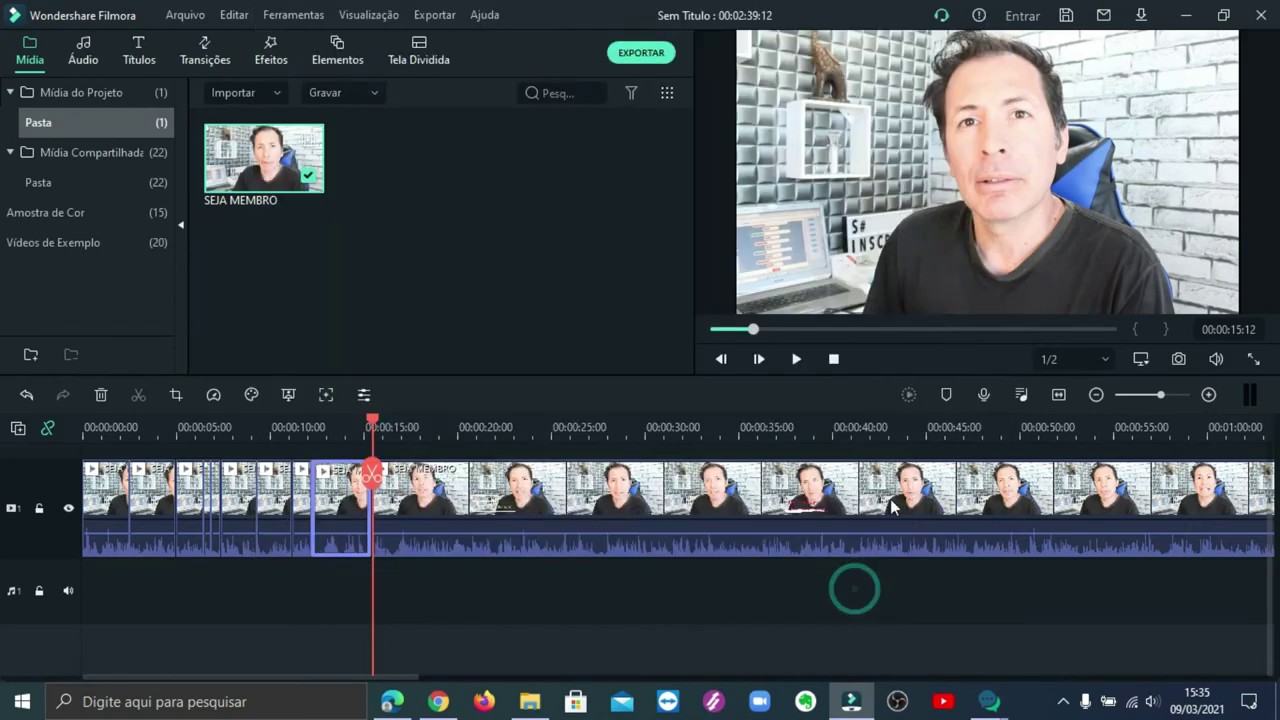
- Play the timeline from 00:00:11:17 to examine the zoom onto the speaker's face
left_click(301, 427)
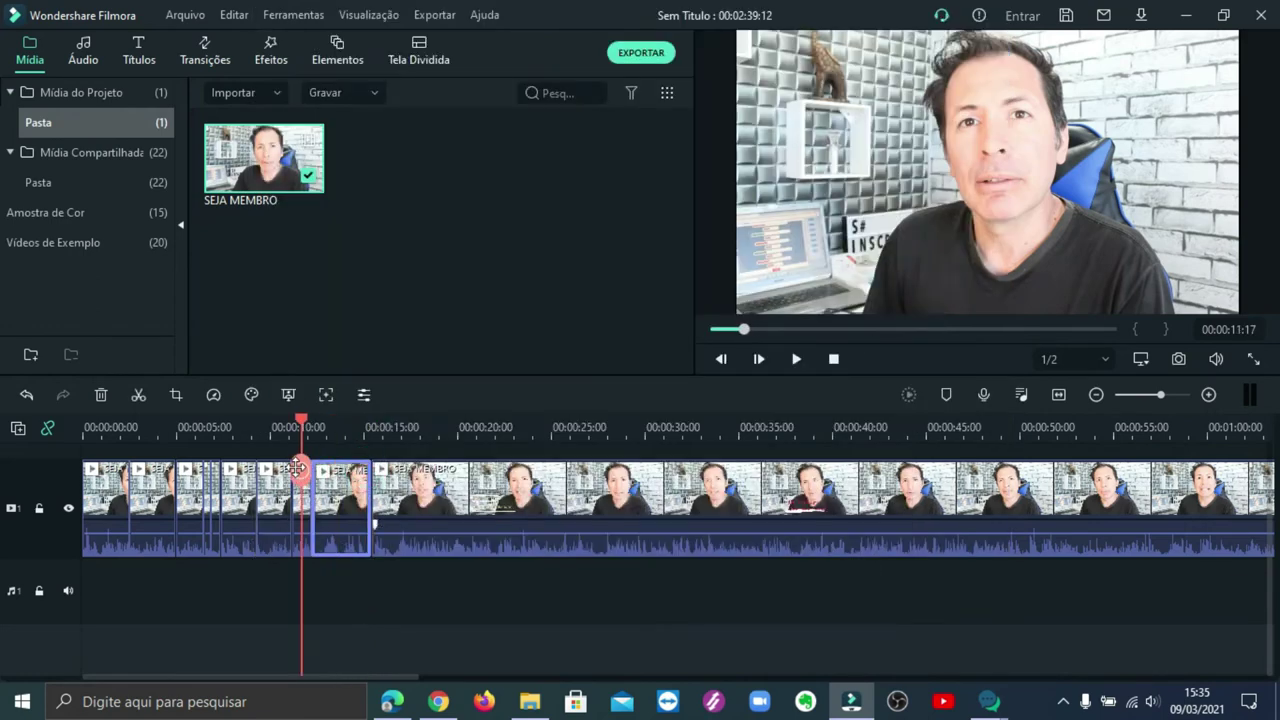
left_click(797, 360)
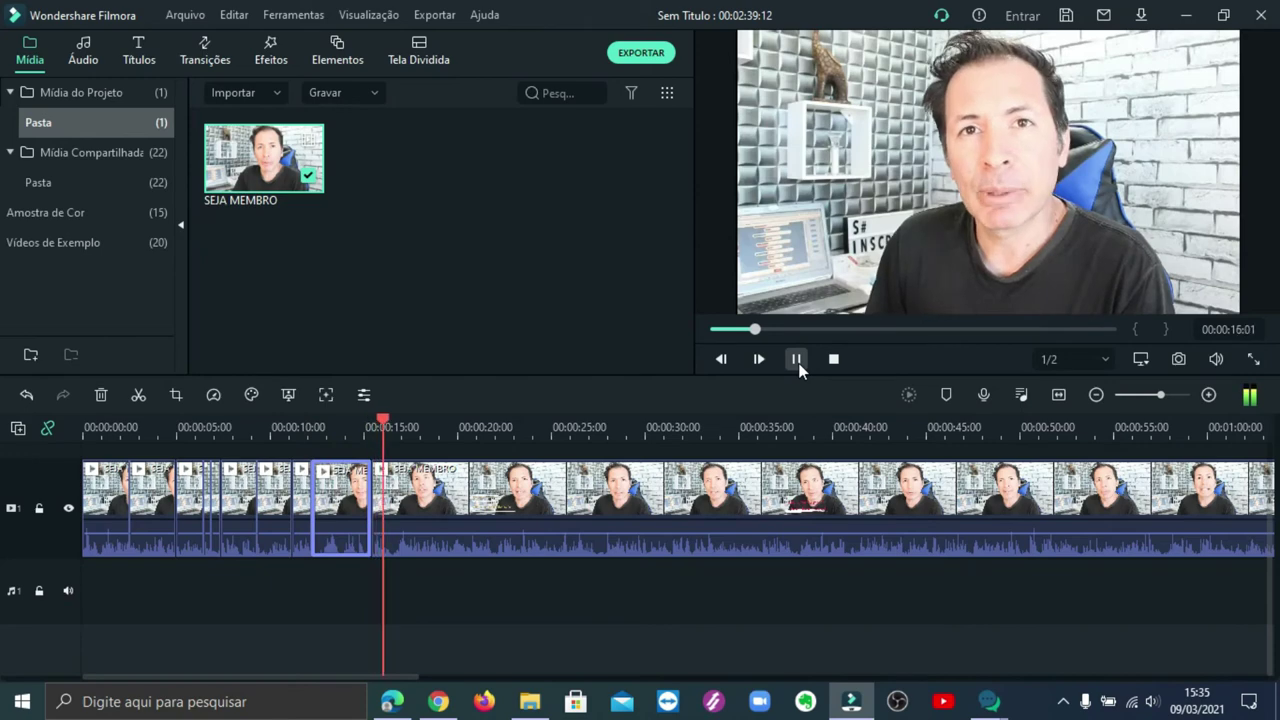
left_click(797, 360)
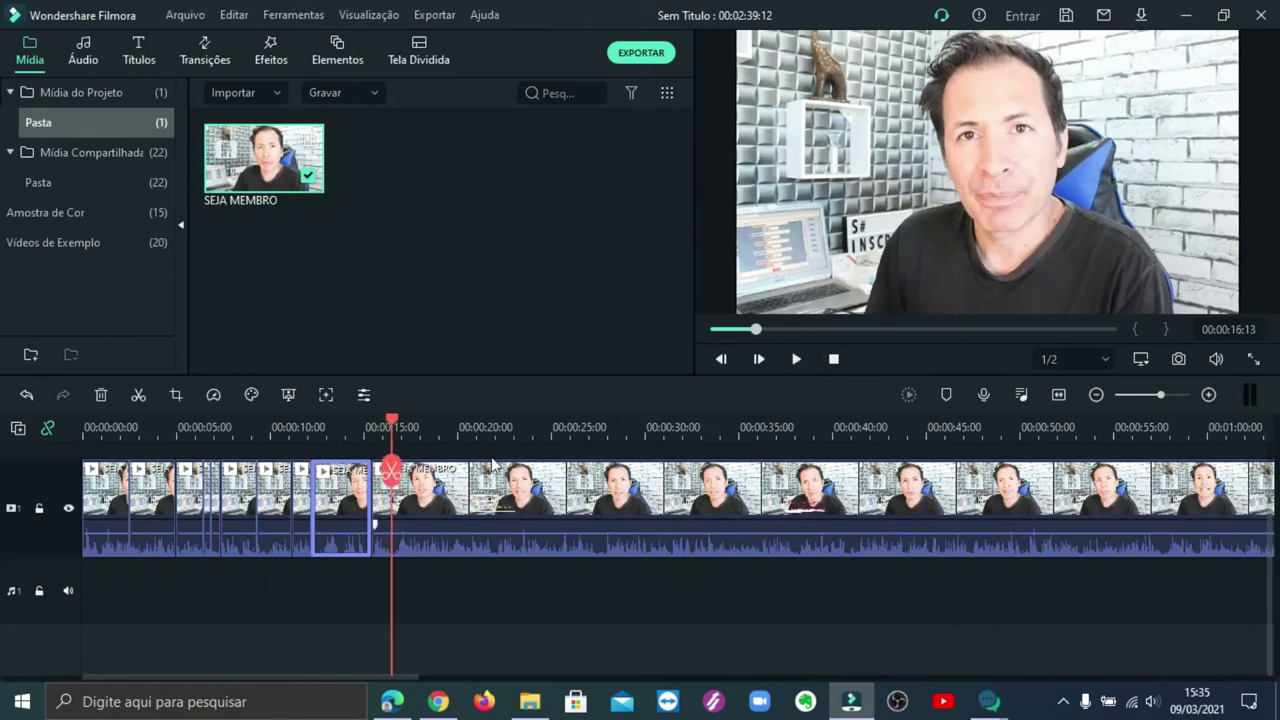
- Split the face-zoom piece at 00:00:14:03 and swap the start and end frames of its second half so it zooms out
left_click_drag(392, 470, 346, 470)
left_click(346, 470)
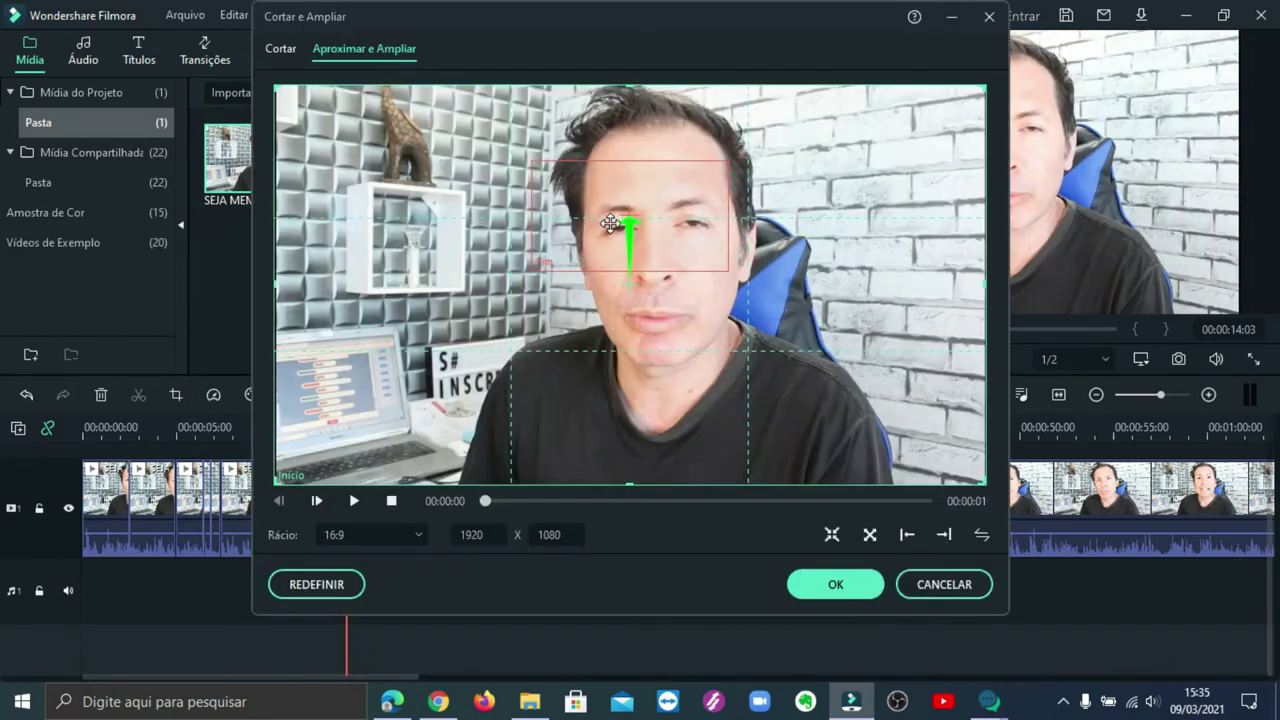
left_click(610, 223)
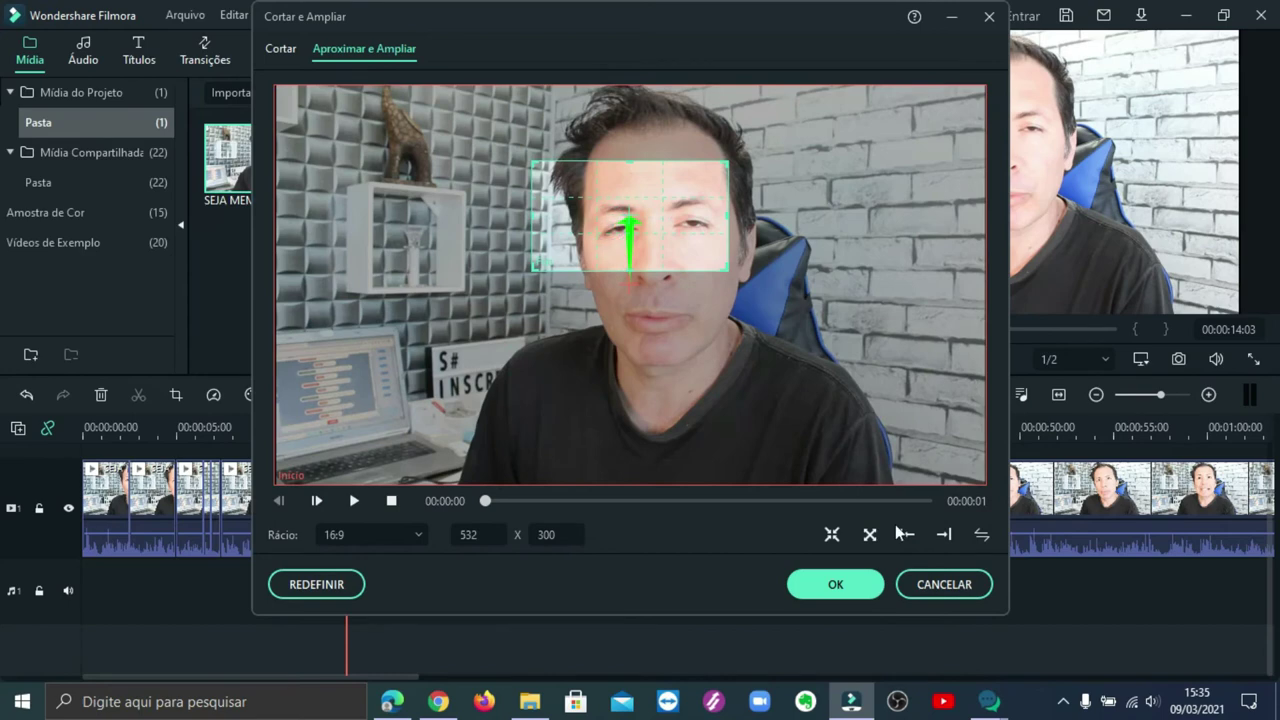
left_click(983, 537)
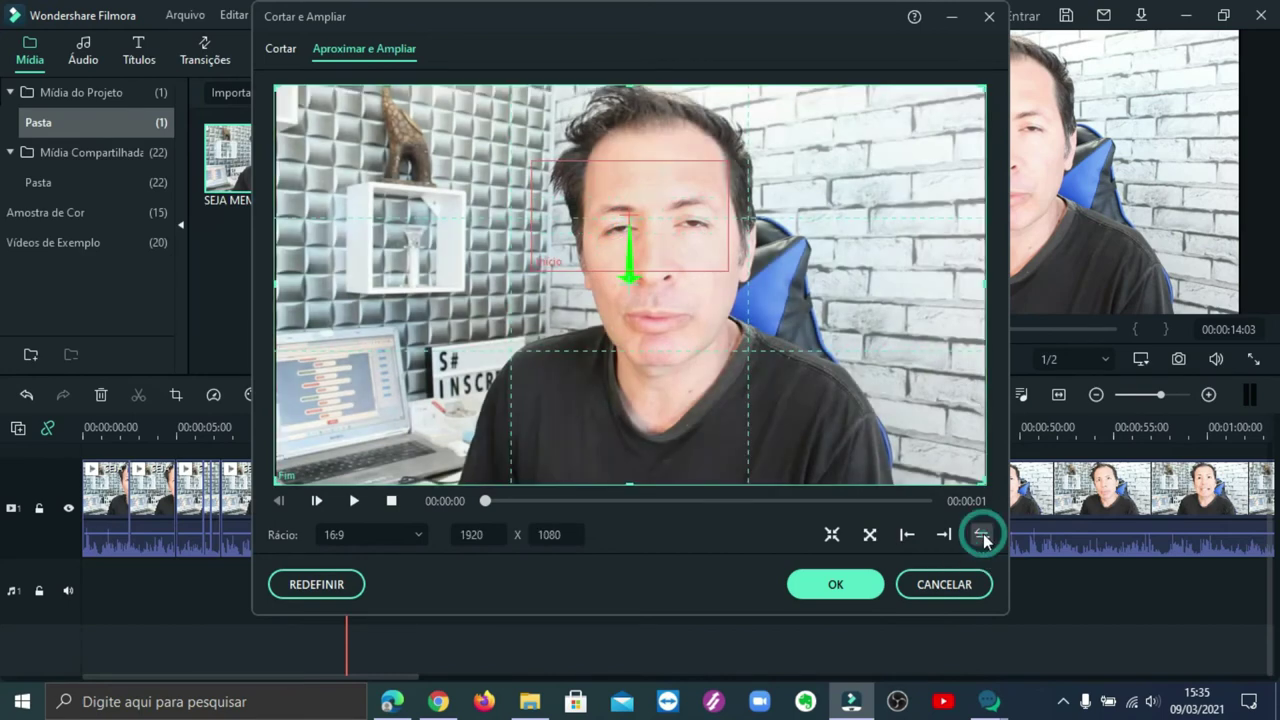
left_click(837, 585)
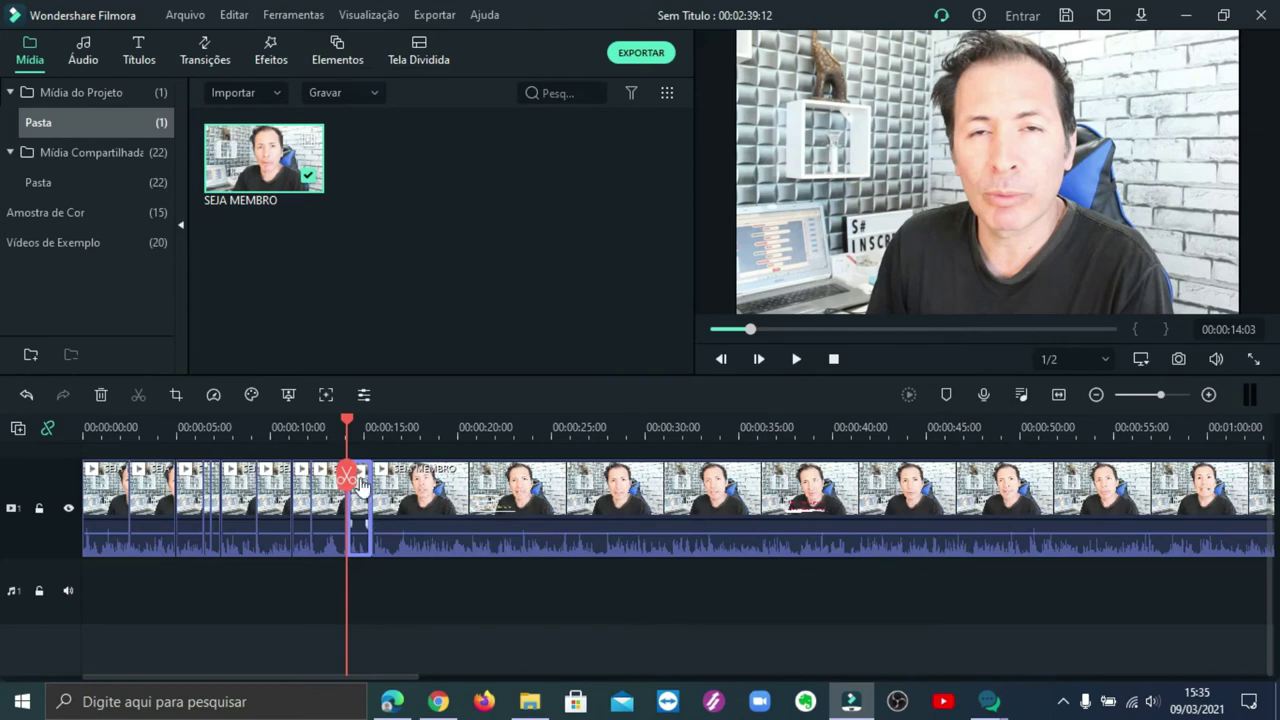
- Play the timeline from before the split face-zoom piece to examine its zoom-in followed by the zoom-out
left_click_drag(345, 470, 306, 470)
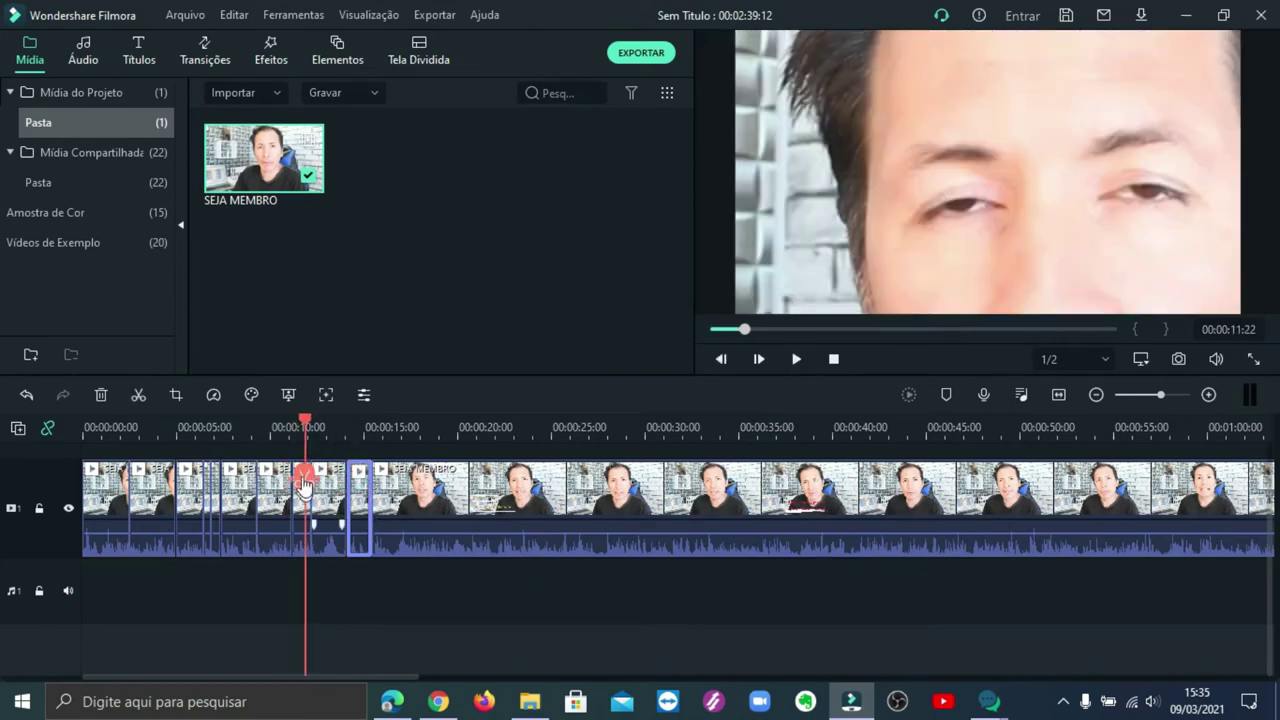
left_click(287, 427)
left_click(796, 358)
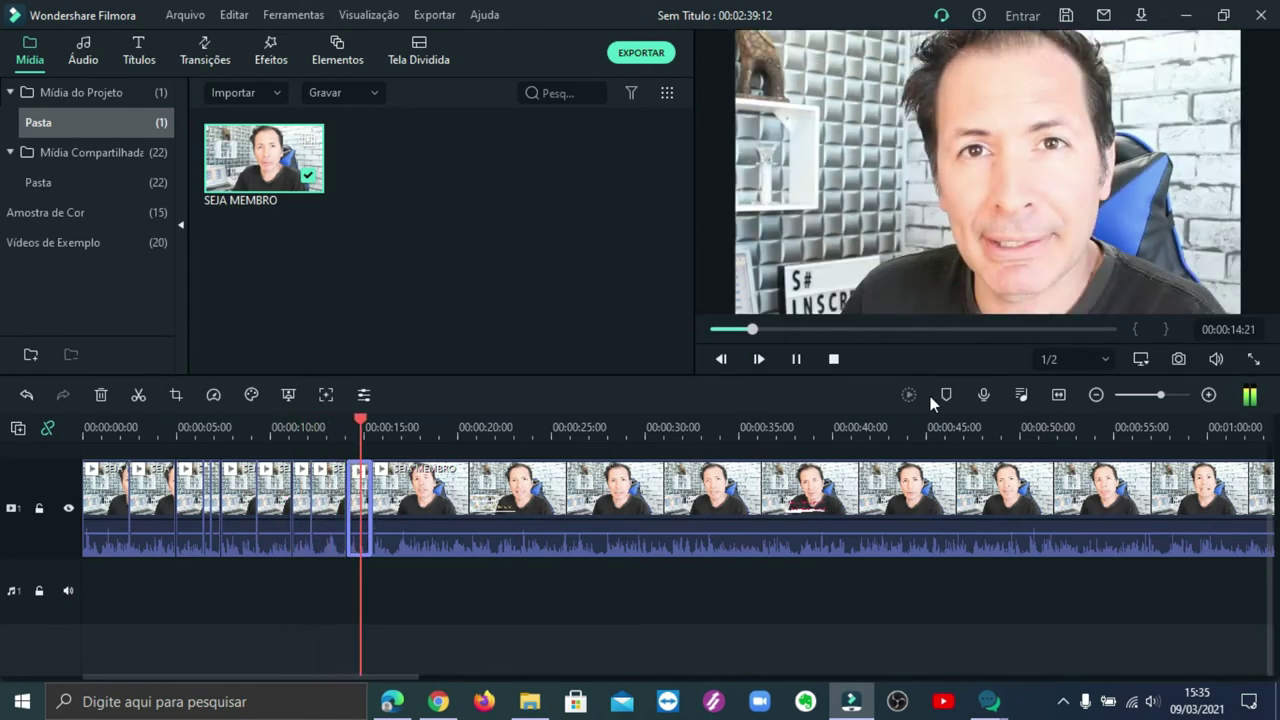
left_click(796, 358)
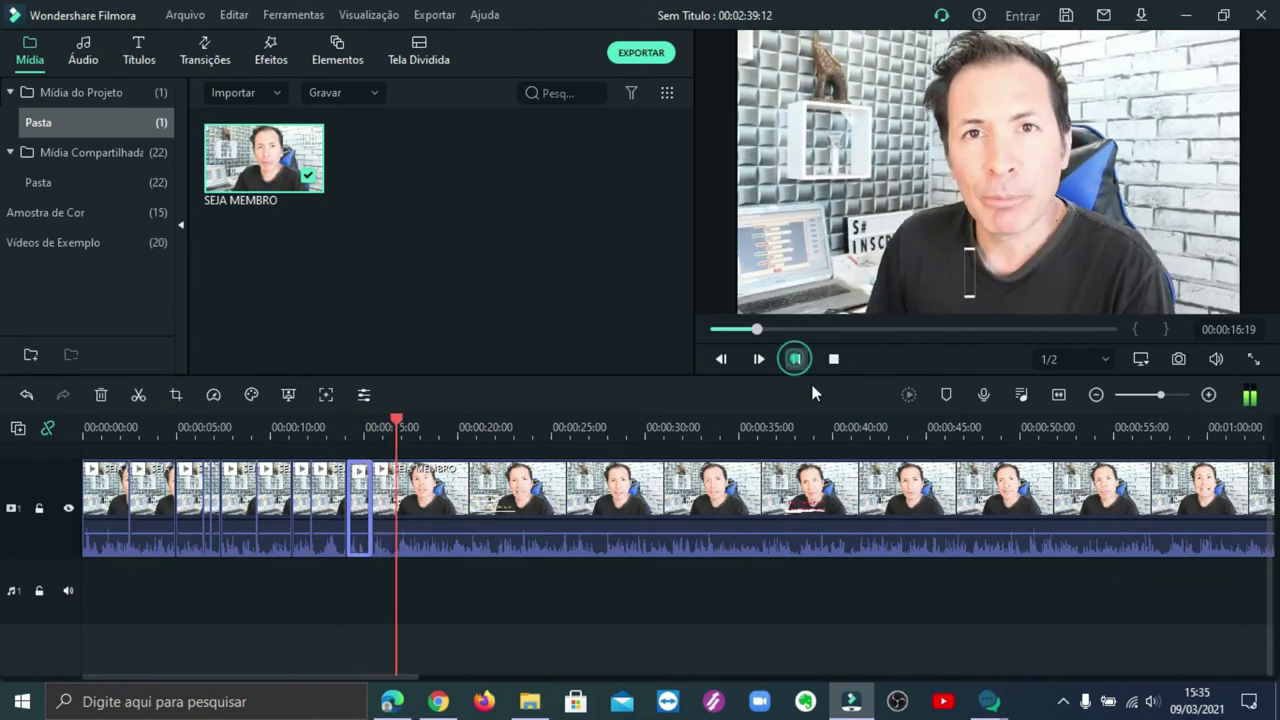